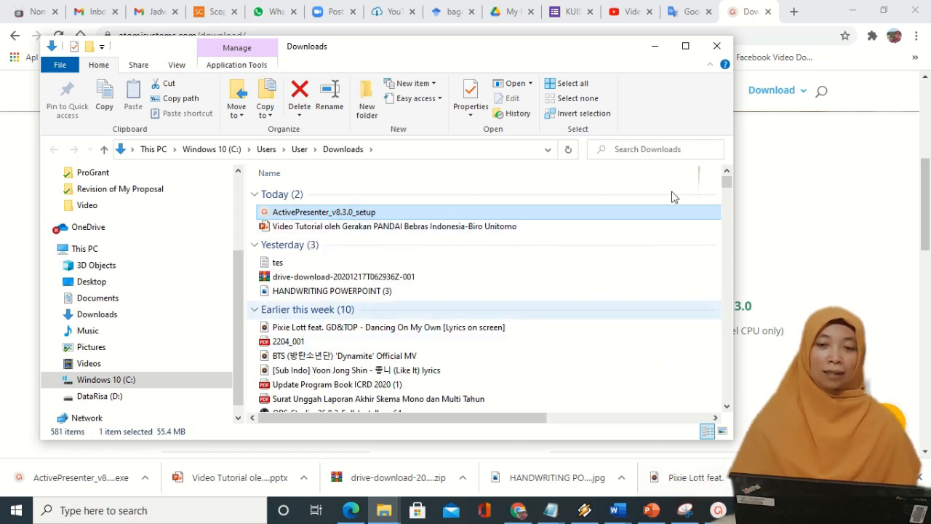
# Step: Minimize the Downloads window, switch to ActivePresenter and start a new video recording project
pyautogui.click(654, 46)
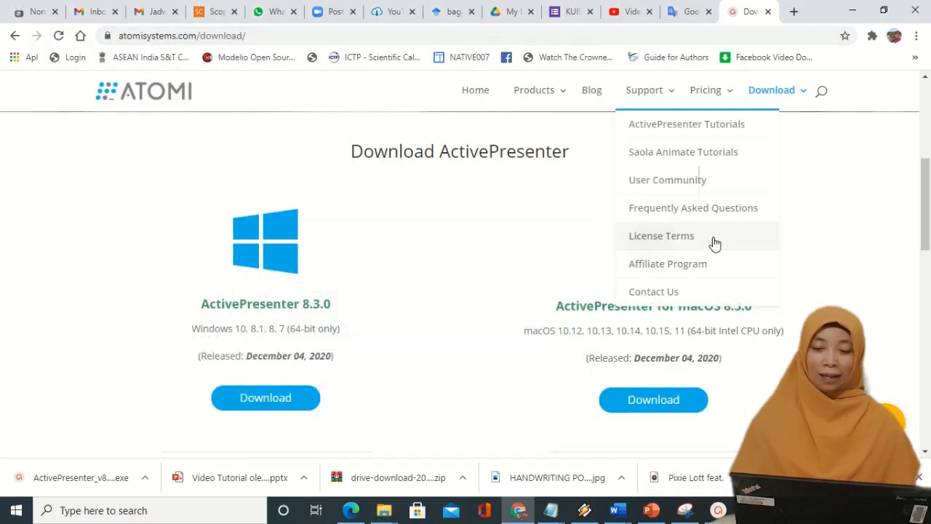
pyautogui.click(717, 510)
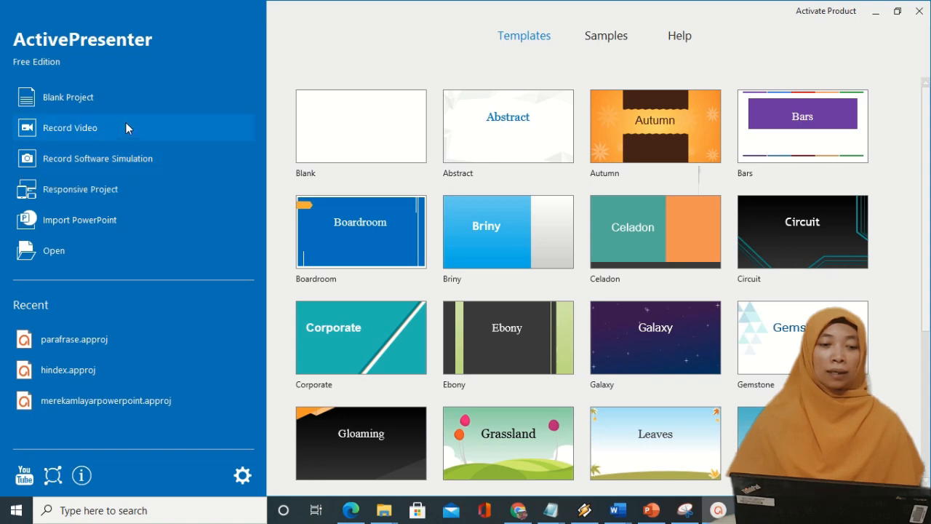
pyautogui.click(52, 137)
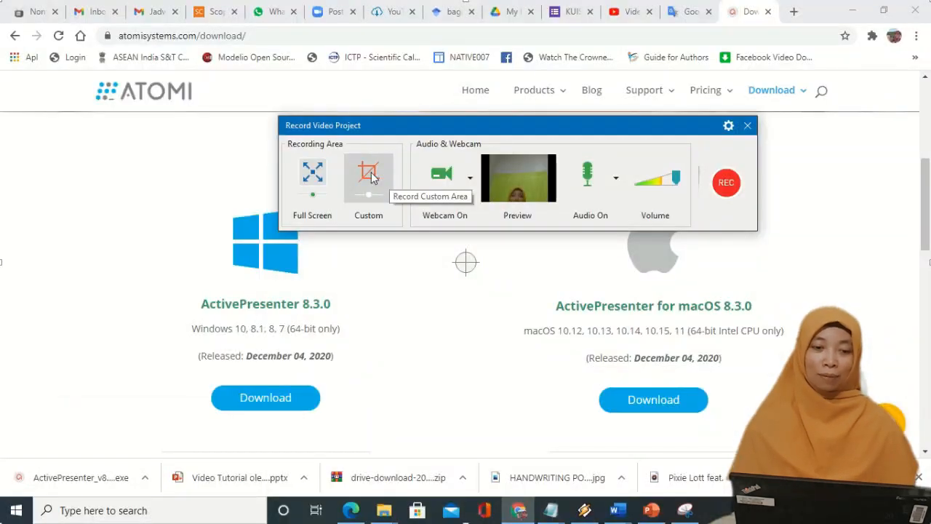
# Step: Try a custom recording area of 836 x 642, and switch back to full-screen recording
pyautogui.click(369, 175)
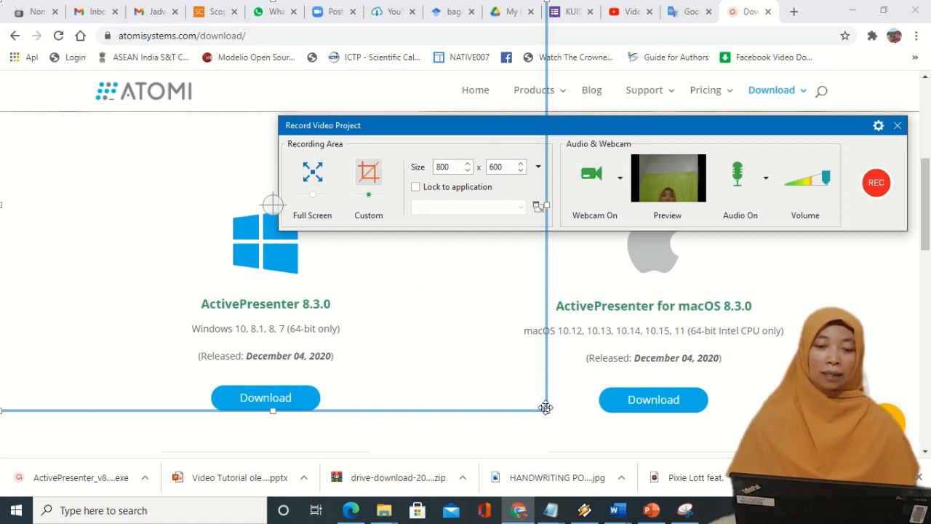
pyautogui.moveTo(545, 409); pyautogui.dragTo(570, 438)
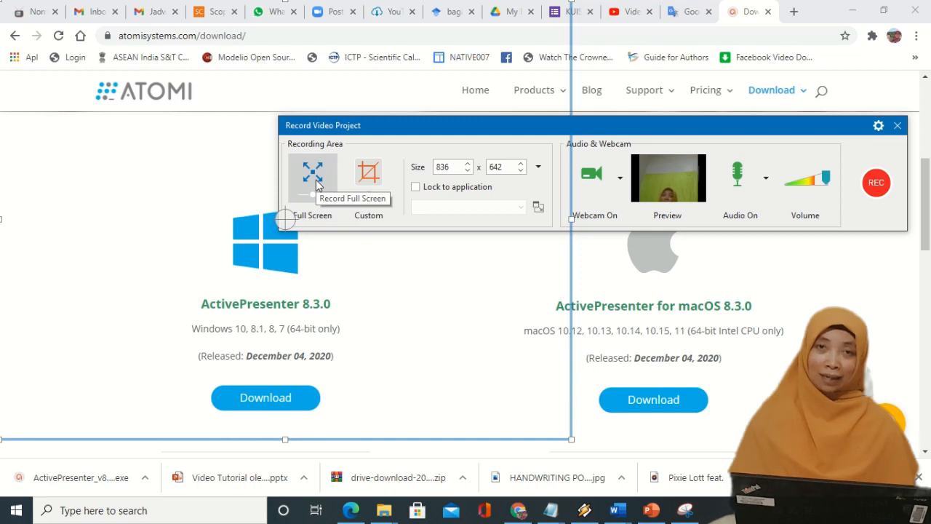
pyautogui.click(315, 180)
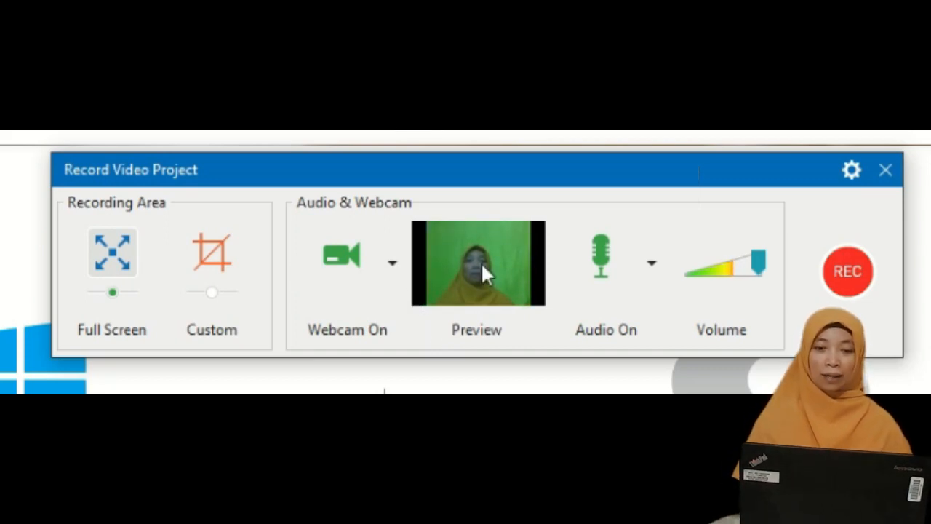
# Step: Open the integrated camera's format settings and choose YUYV422 as the color space
pyautogui.click(393, 266)
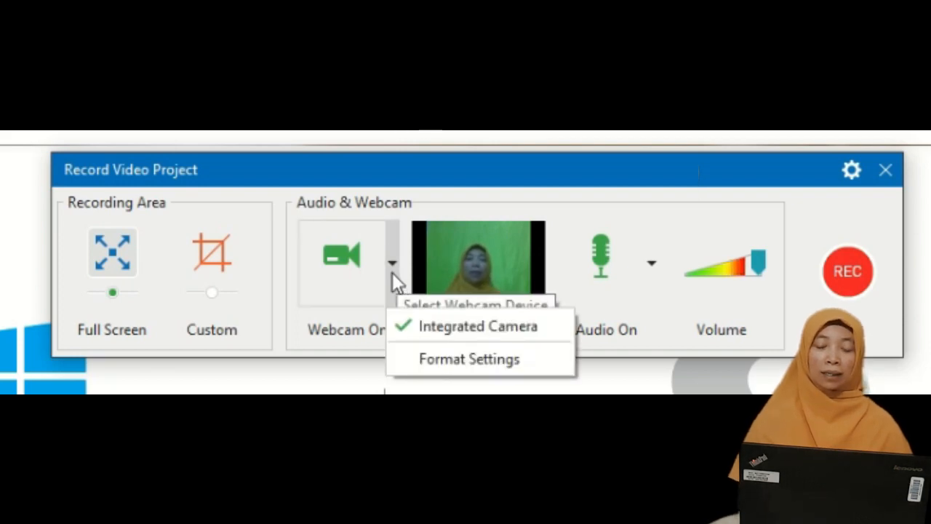
pyautogui.click(392, 272)
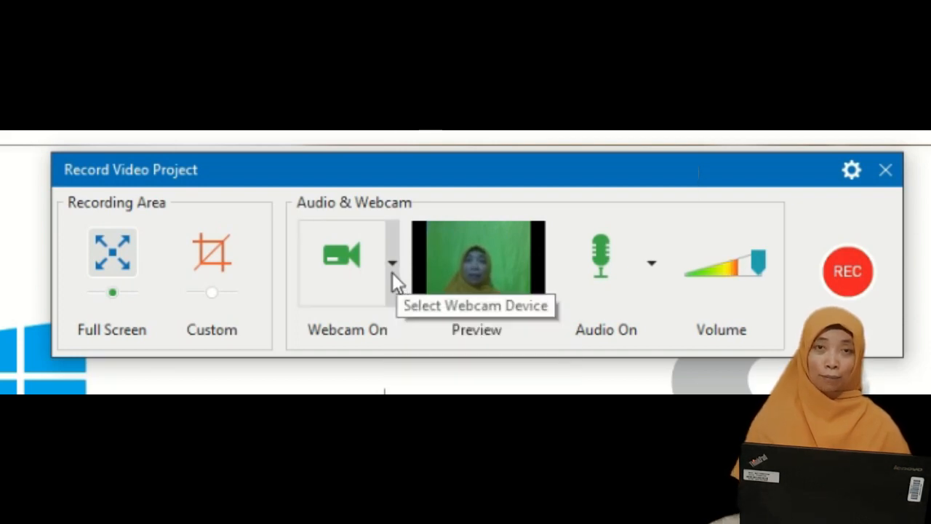
pyautogui.click(392, 272)
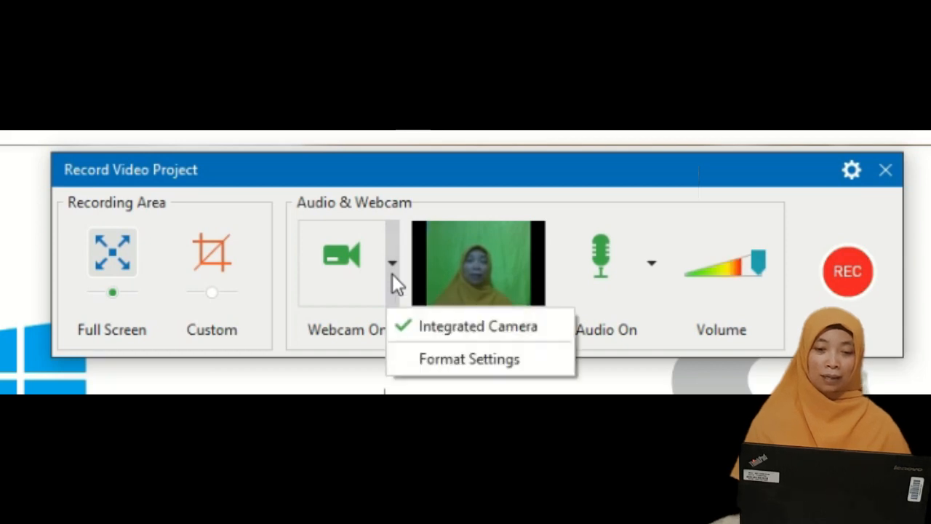
pyautogui.click(432, 358)
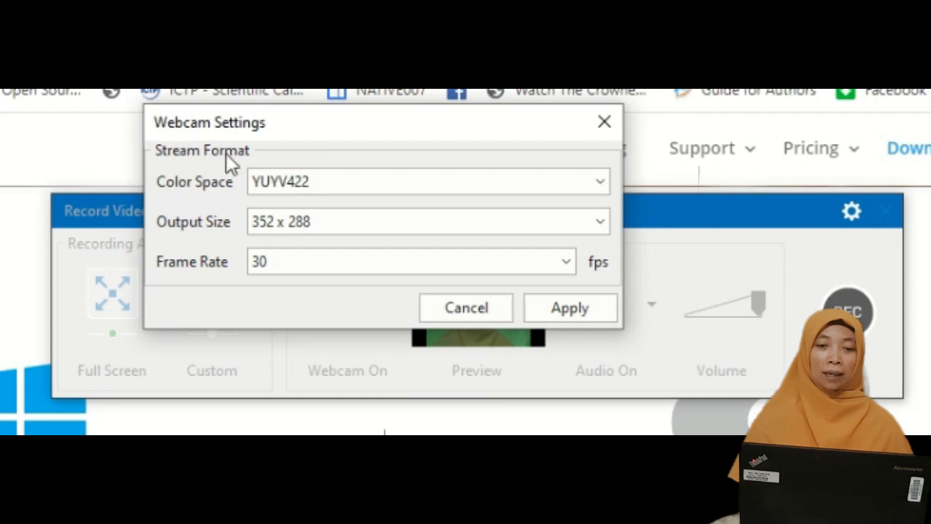
pyautogui.click(301, 193)
pyautogui.click(302, 192)
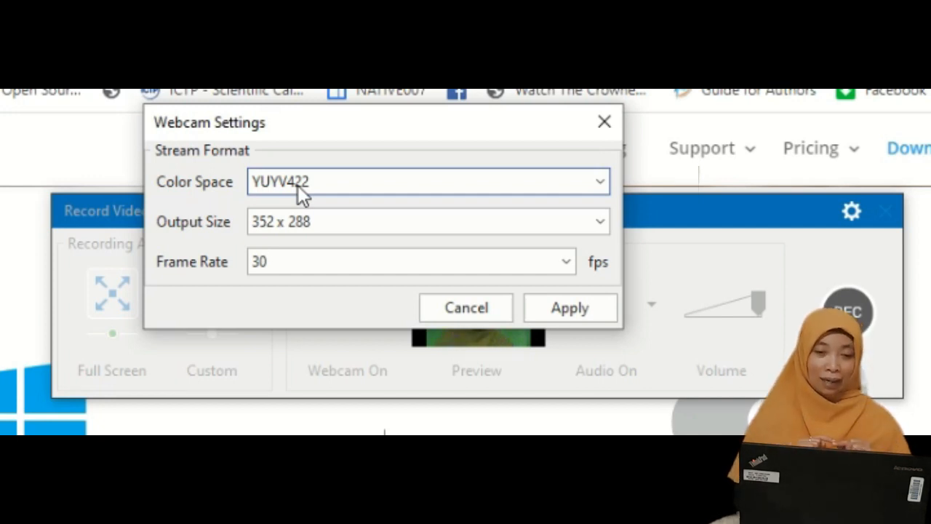
pyautogui.click(301, 193)
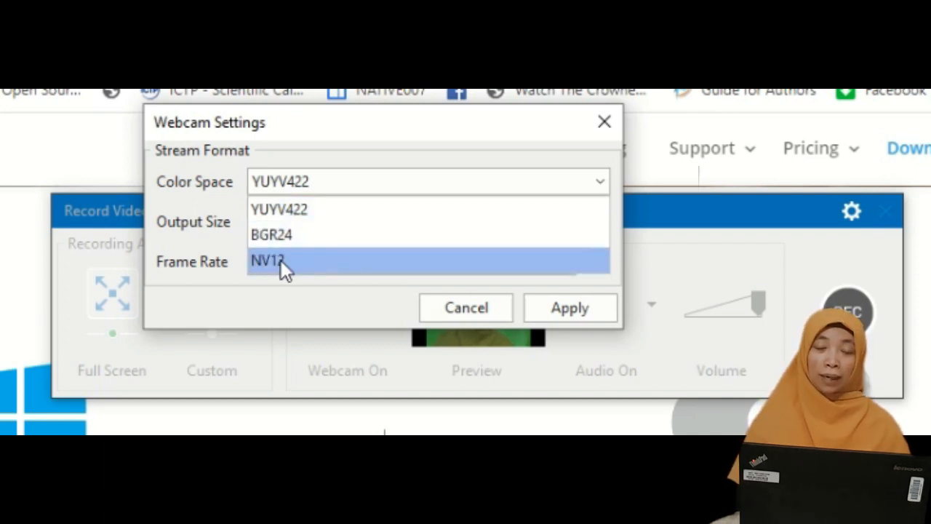
pyautogui.click(304, 216)
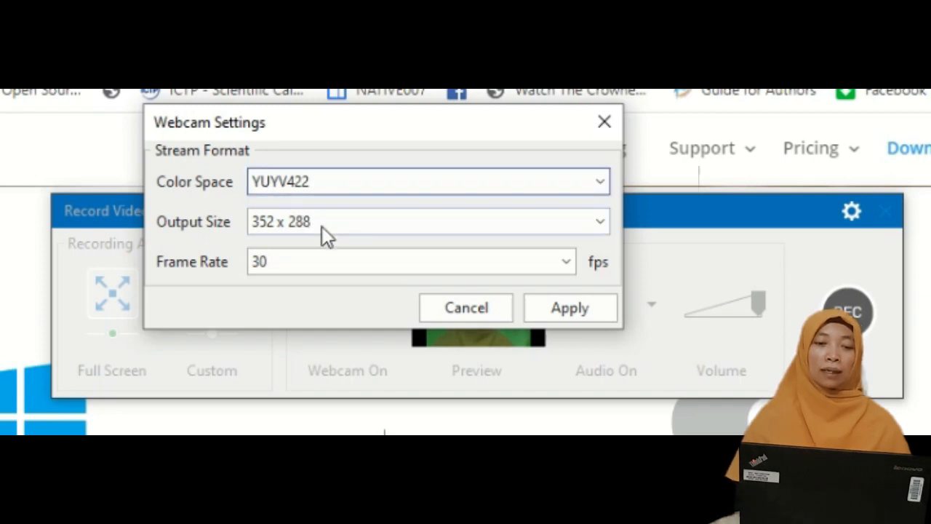
# Step: Set the webcam output size to 424 x 240 with a frame rate of 30 fps and apply the settings
pyautogui.click(322, 226)
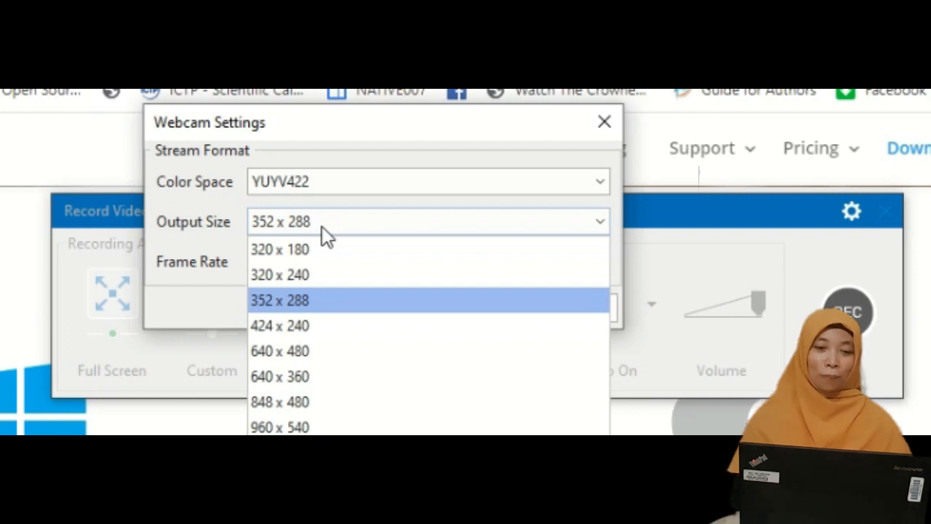
pyautogui.click(290, 331)
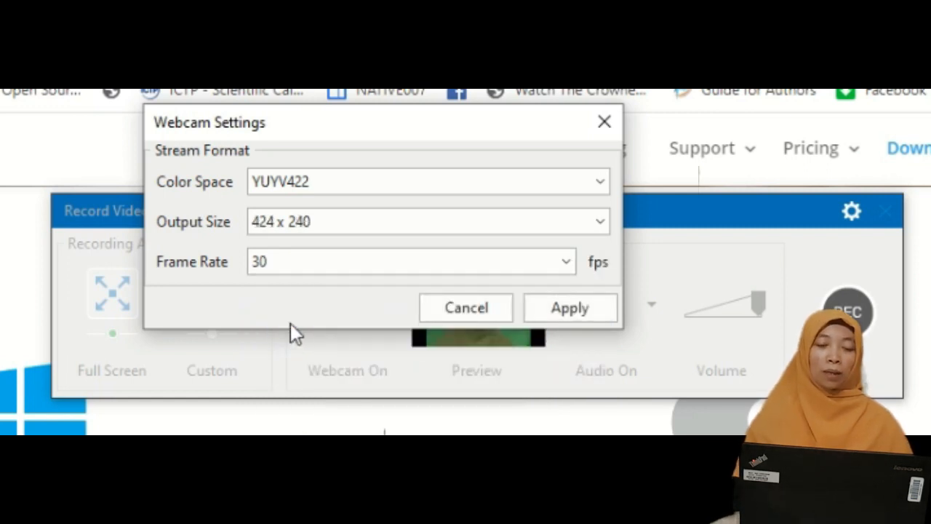
pyautogui.click(284, 264)
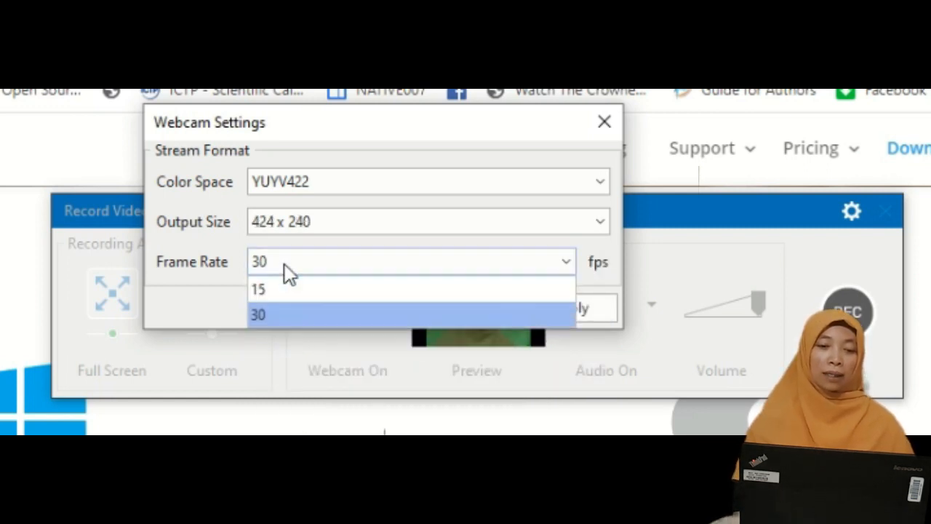
pyautogui.click(284, 264)
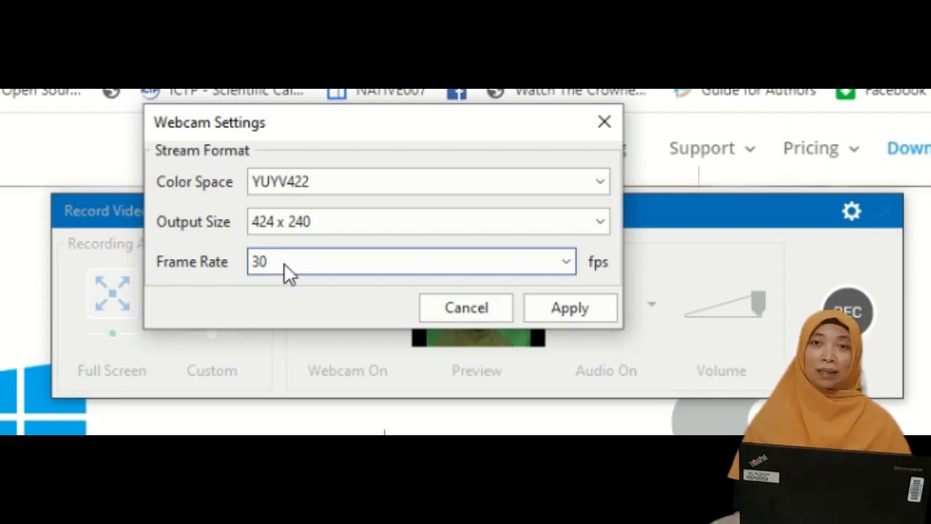
pyautogui.click(285, 264)
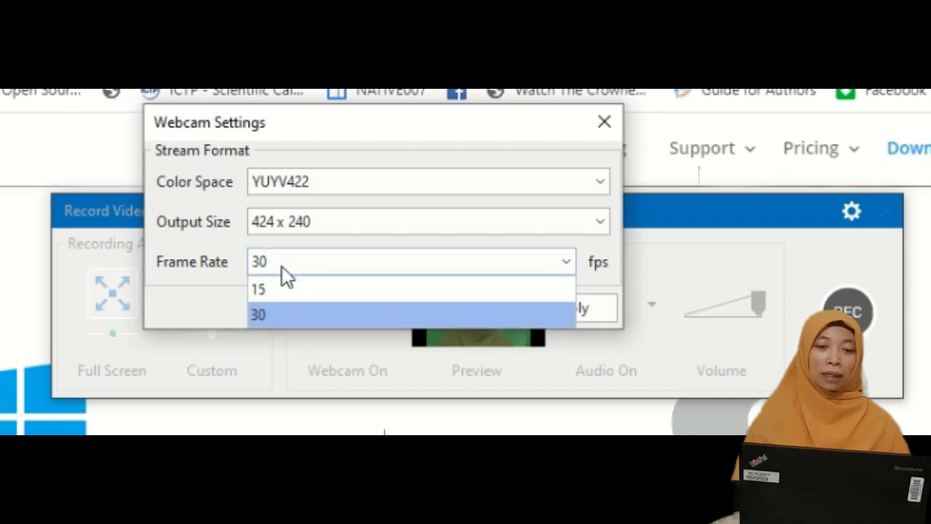
pyautogui.click(270, 317)
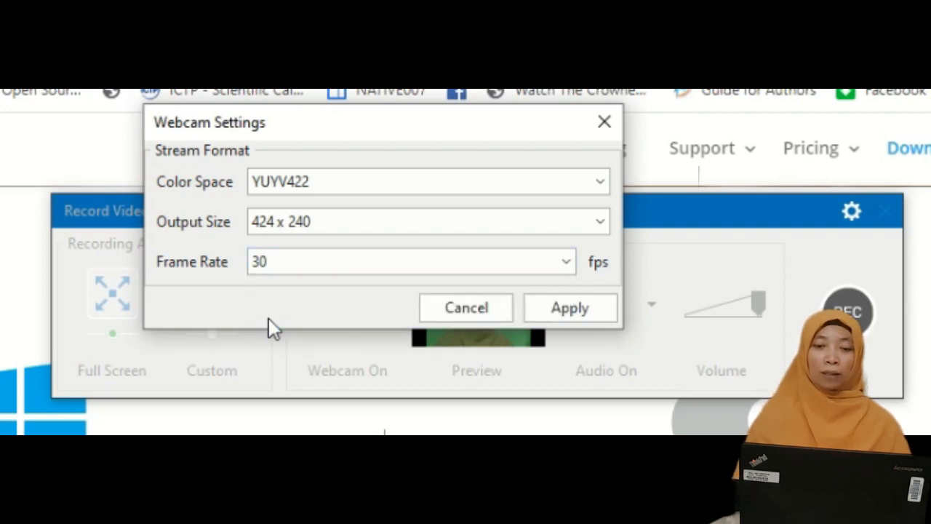
pyautogui.click(574, 307)
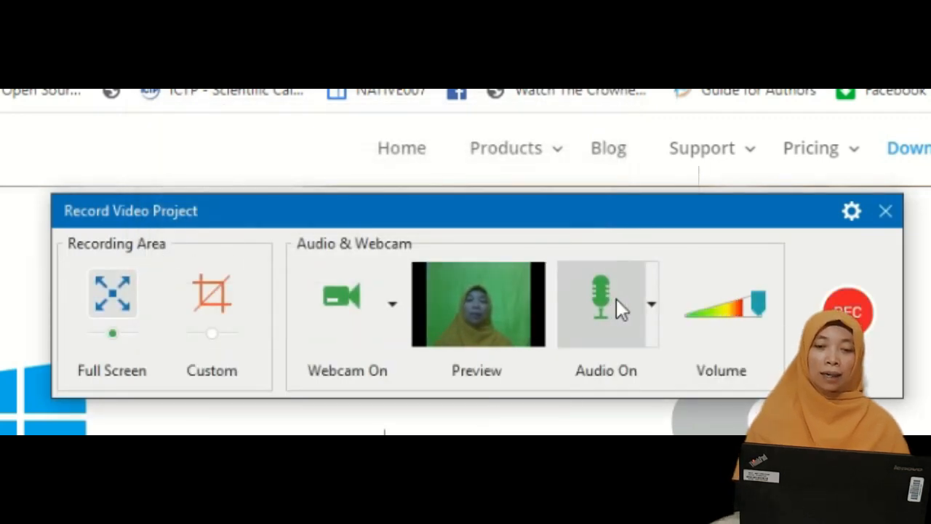
# Step: Check which audio input device is selected for the recording
pyautogui.click(656, 311)
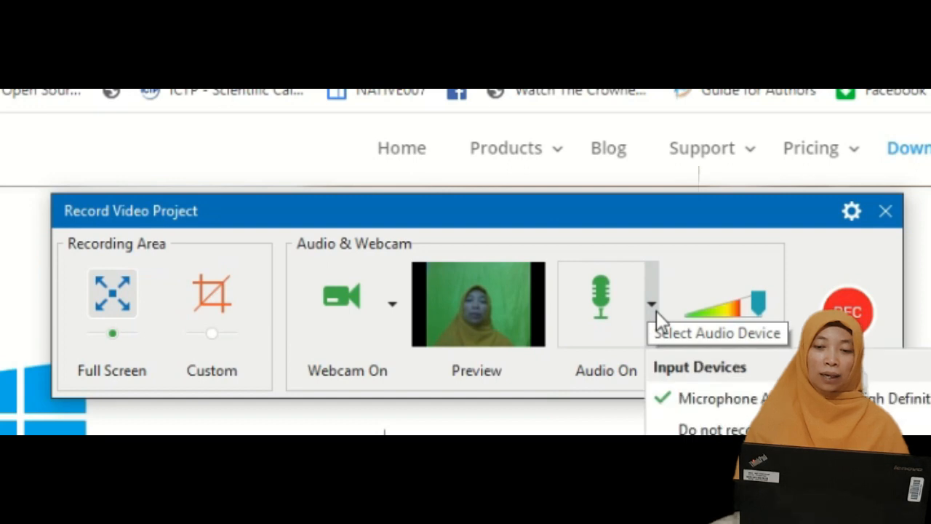
pyautogui.click(651, 306)
pyautogui.click(650, 307)
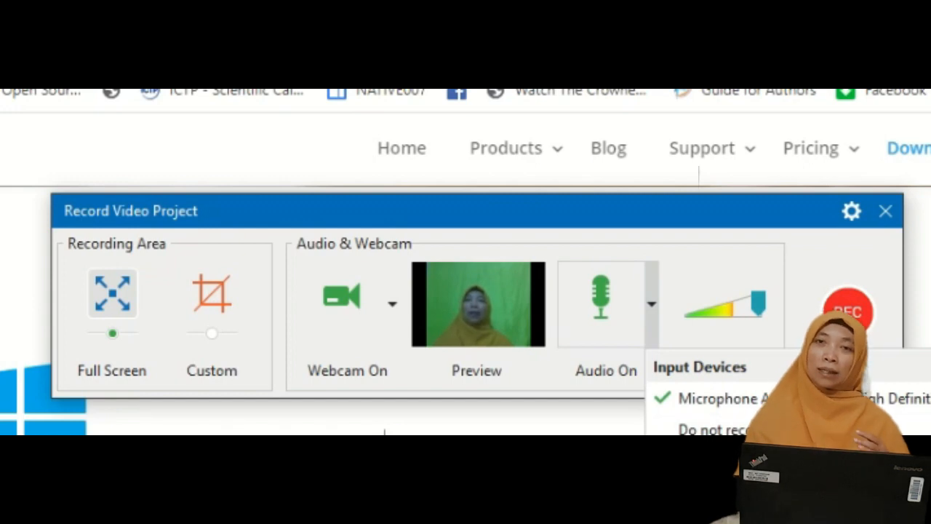
pyautogui.press('Escape')
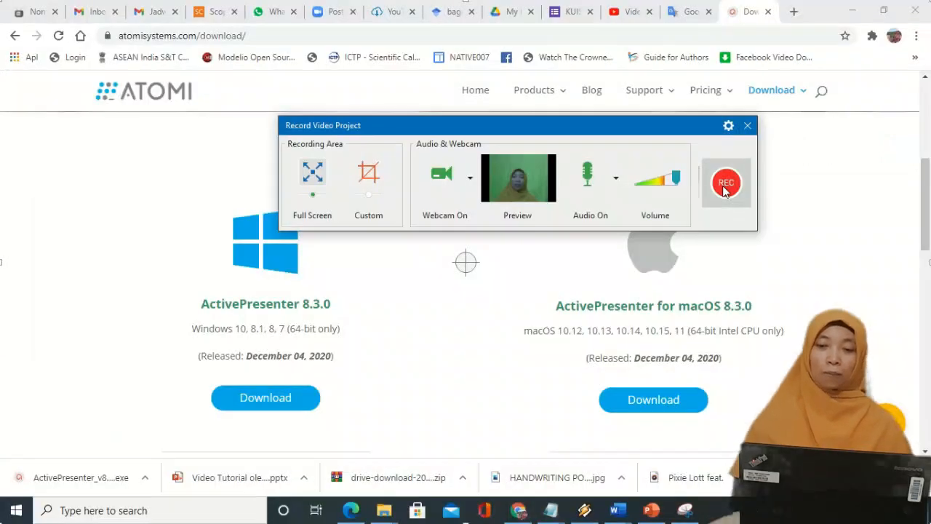
# Step: Record the full screen while switching to the PowerPoint presentation and showing slides 2 and 1, and stop the recording to load it into the editor
pyautogui.click(848, 309)
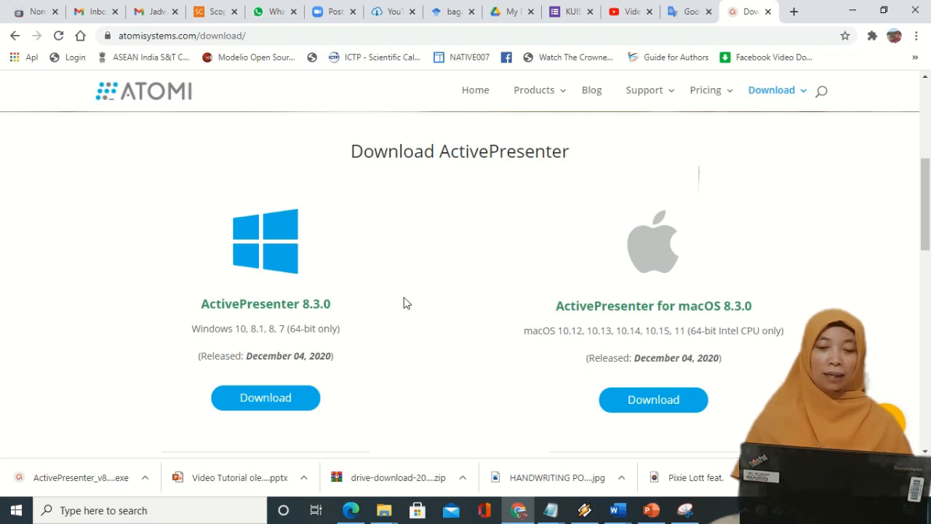
pyautogui.click(653, 516)
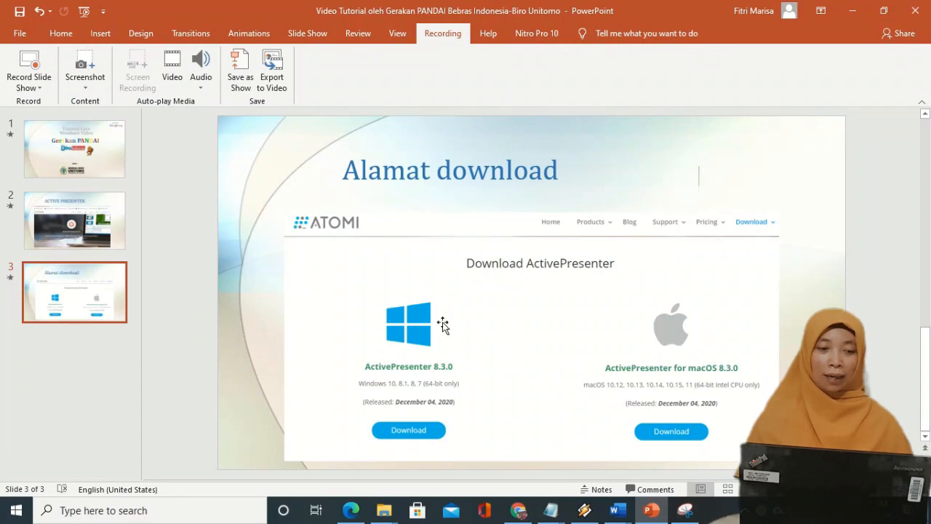
pyautogui.click(104, 224)
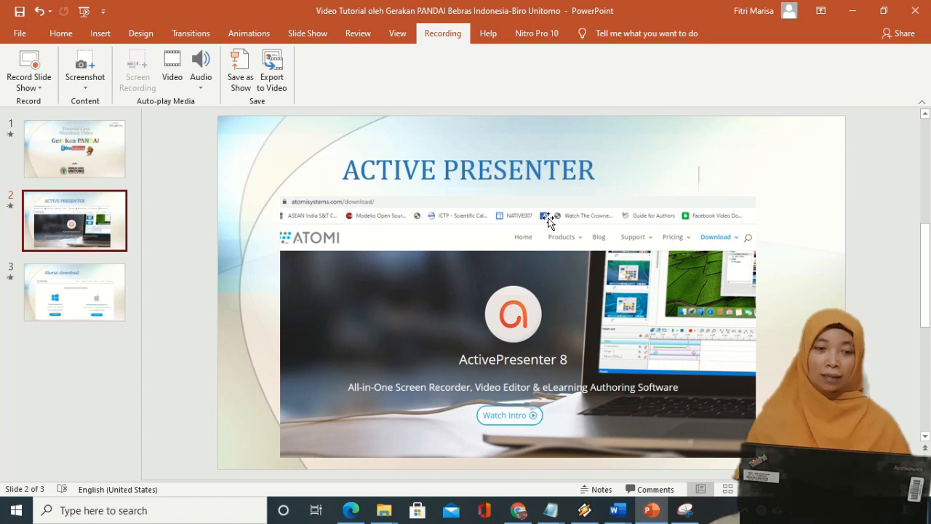
pyautogui.click(98, 168)
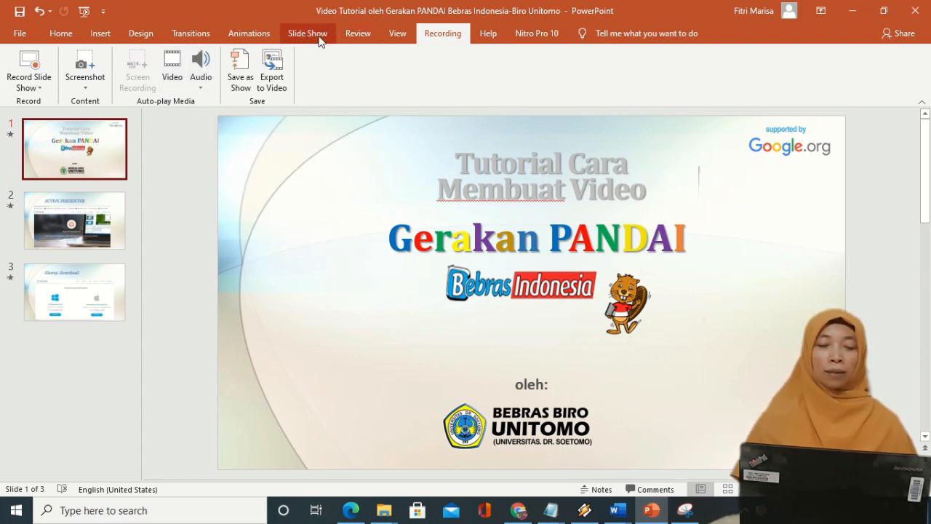
pyautogui.click(359, 34)
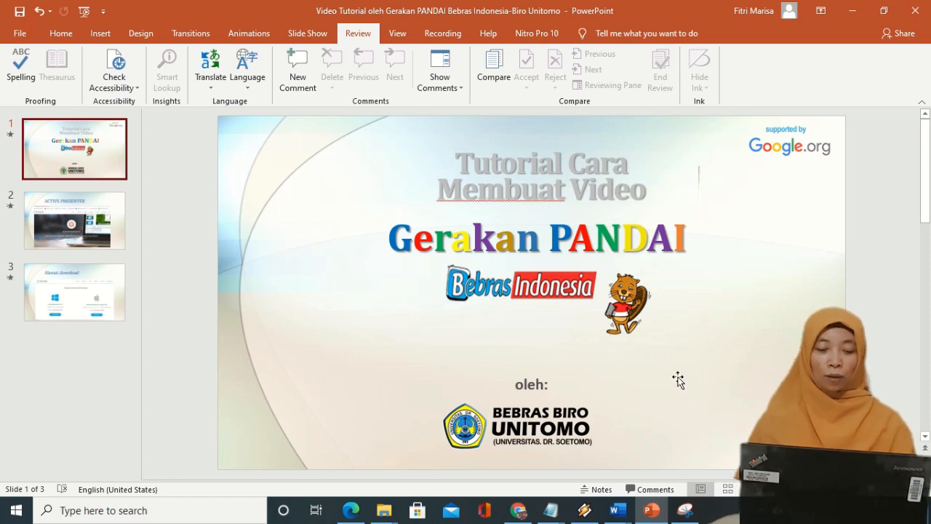
pyautogui.hotkey('ctrl', 's')
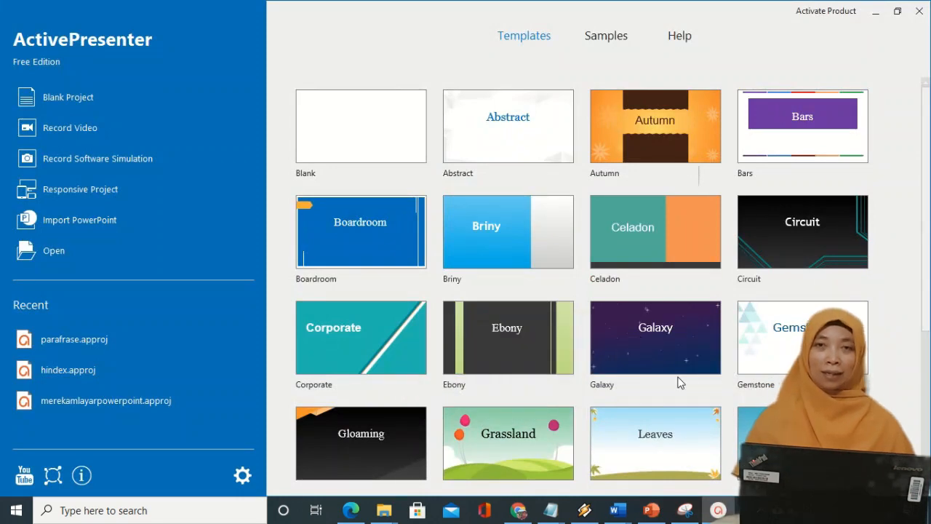
pyautogui.click(679, 383)
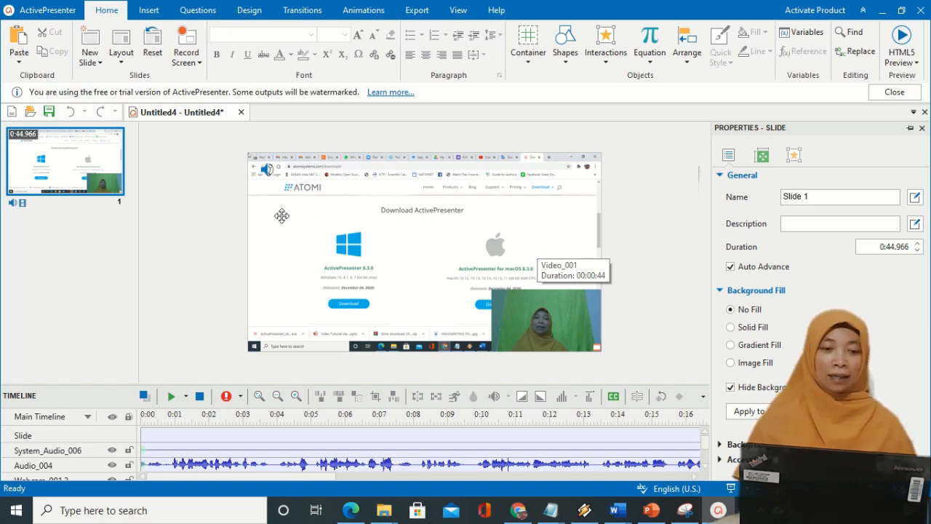
# Step: Select the recorded screen video on the slide and set its cursor highlight type to Circle
pyautogui.click(312, 221)
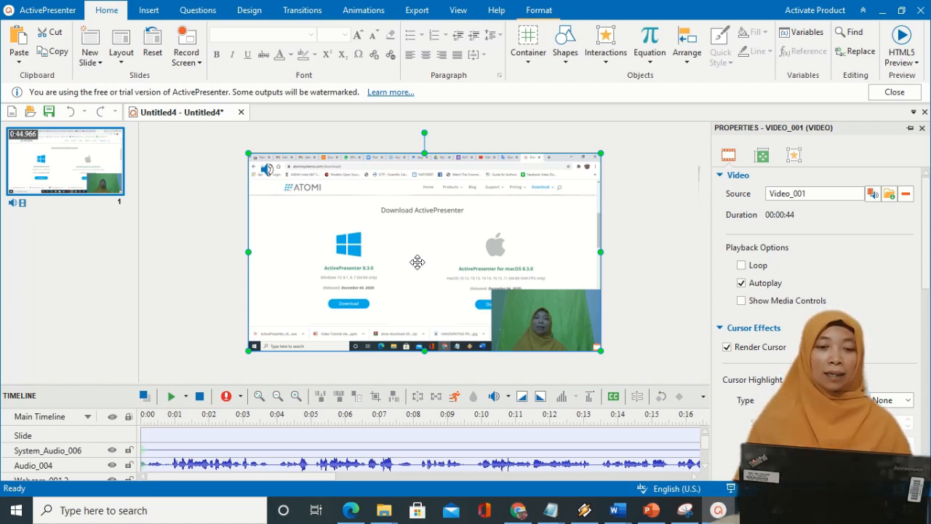
pyautogui.click(665, 179)
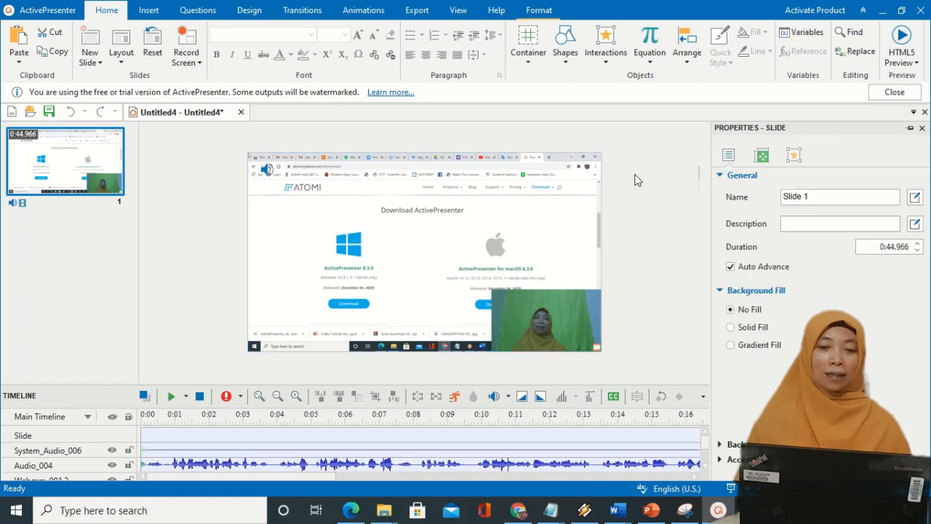
pyautogui.click(394, 193)
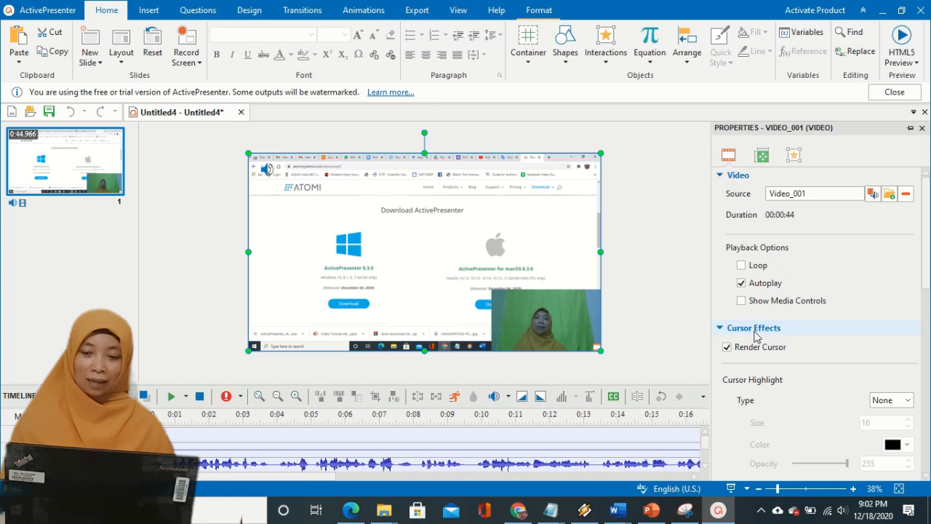
pyautogui.moveTo(926, 260); pyautogui.dragTo(926, 310)
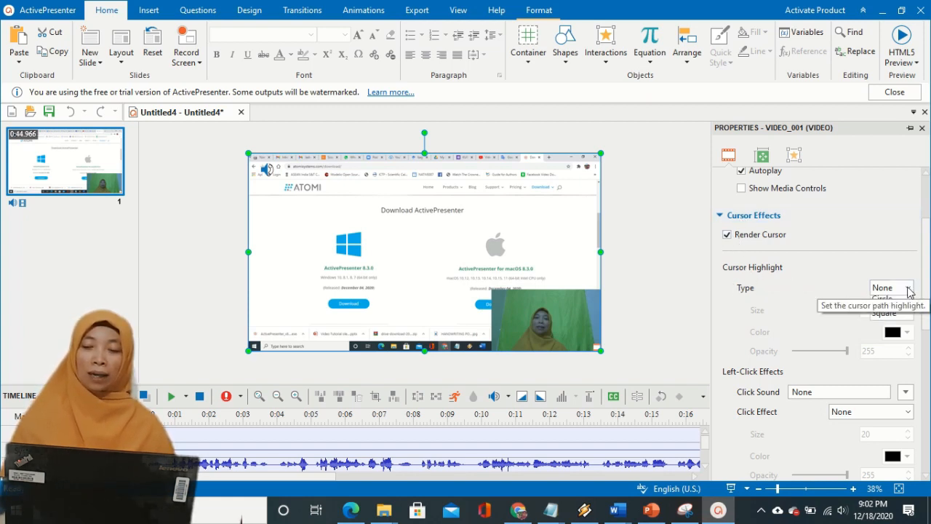
pyautogui.click(907, 288)
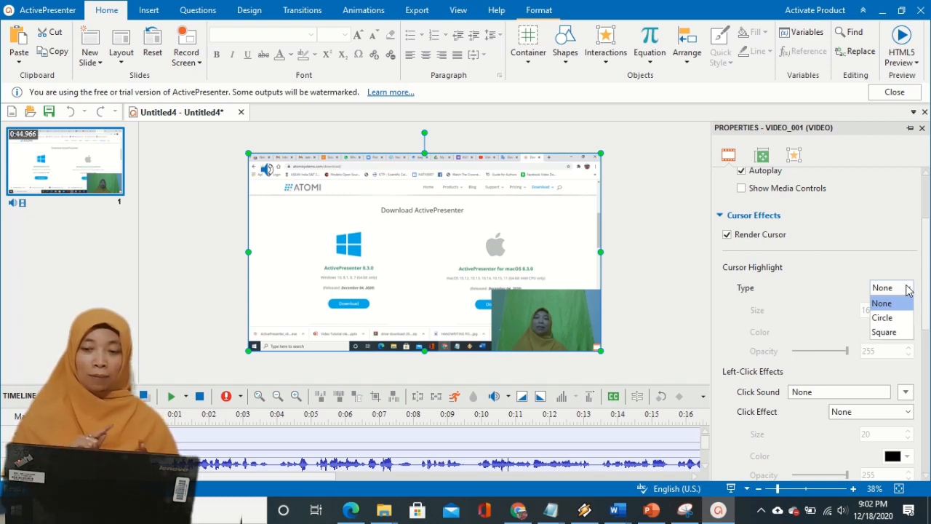
pyautogui.click(881, 318)
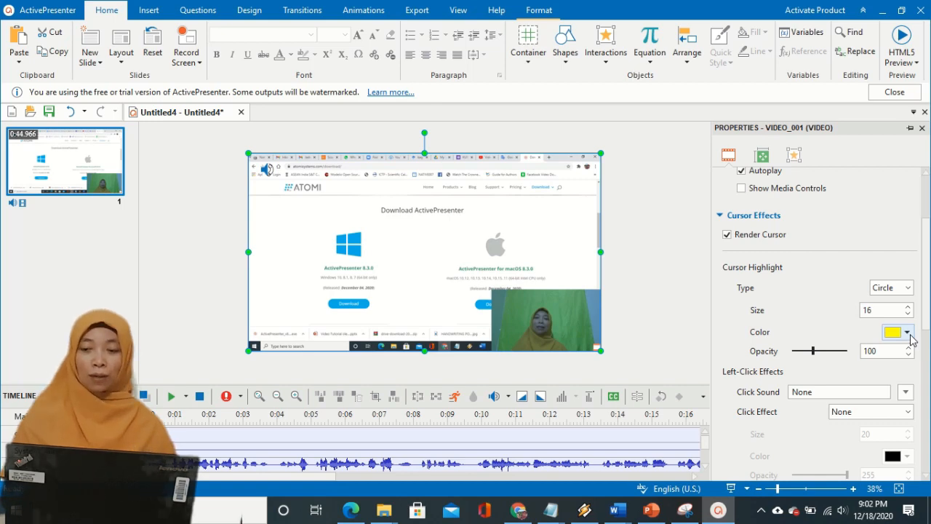
# Step: Try purple and green theme colors for the video's circular cursor highlight
pyautogui.click(907, 333)
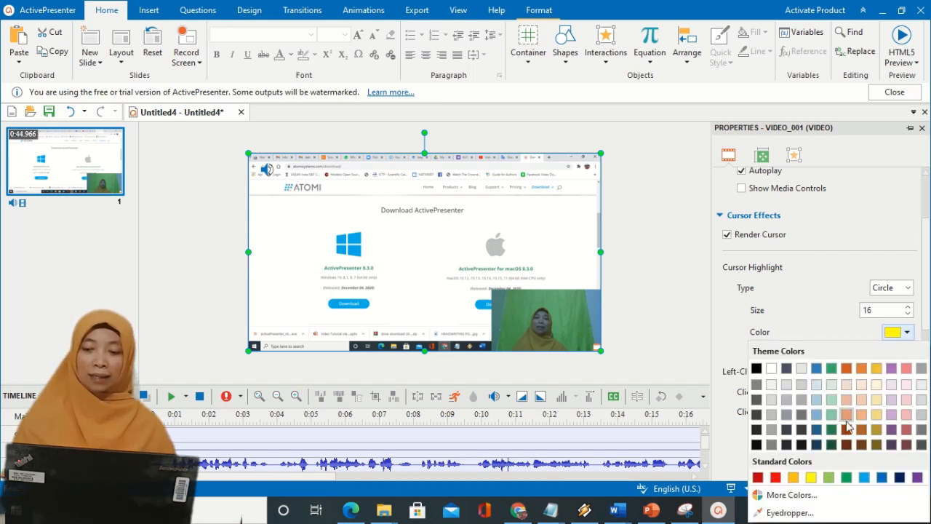
pyautogui.click(834, 327)
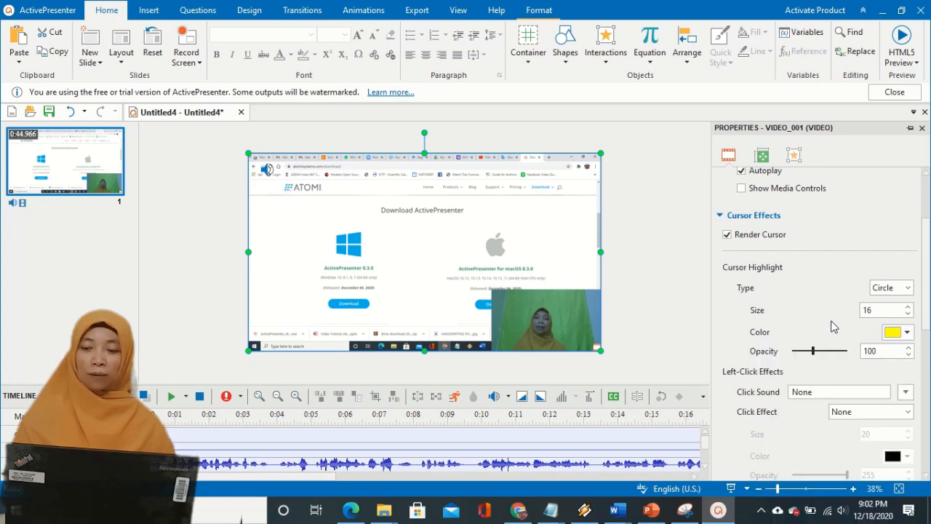
pyautogui.click(908, 333)
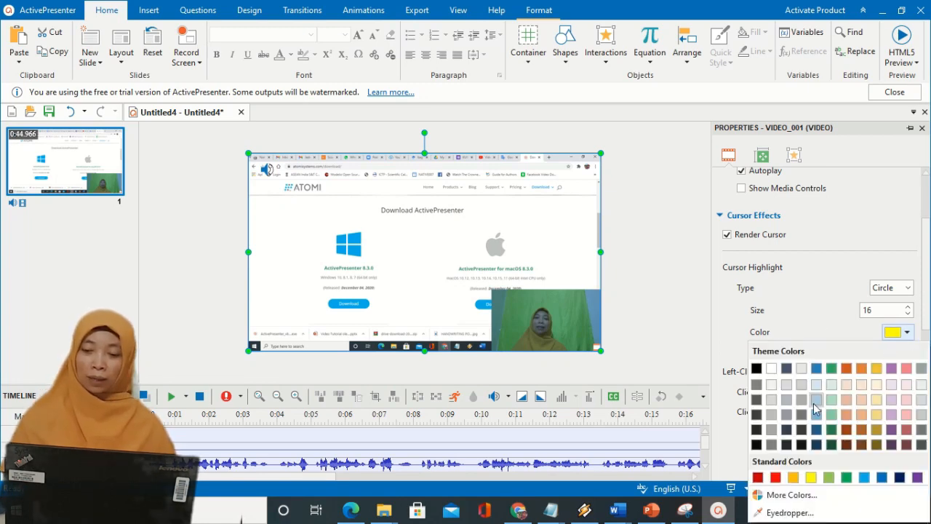
pyautogui.click(891, 369)
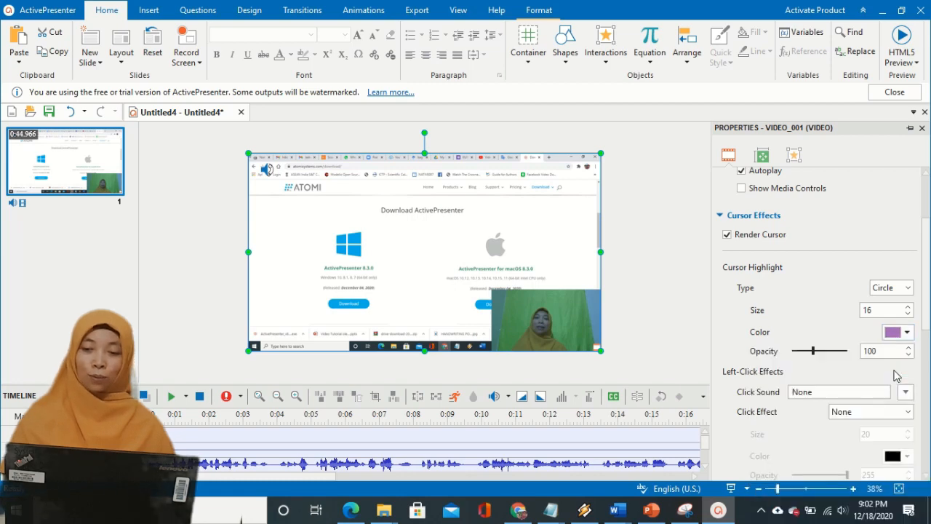
pyautogui.click(907, 332)
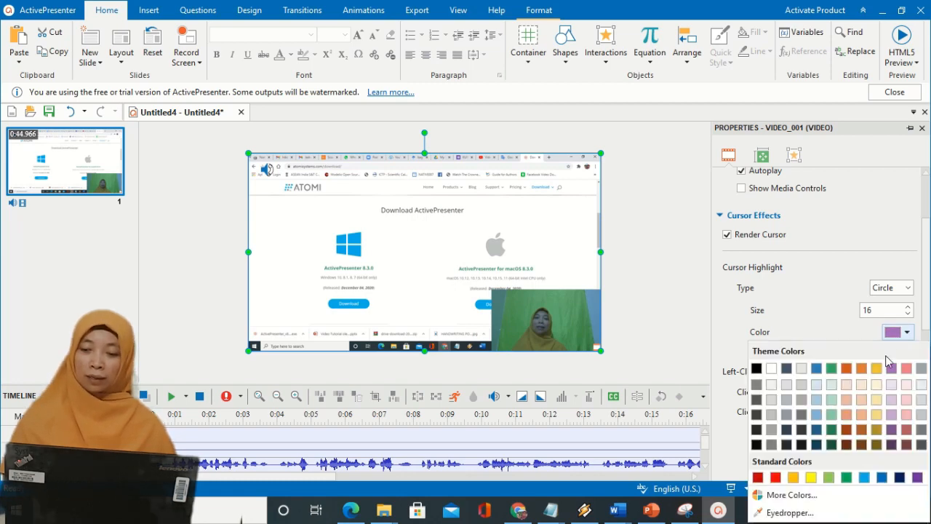
pyautogui.click(831, 370)
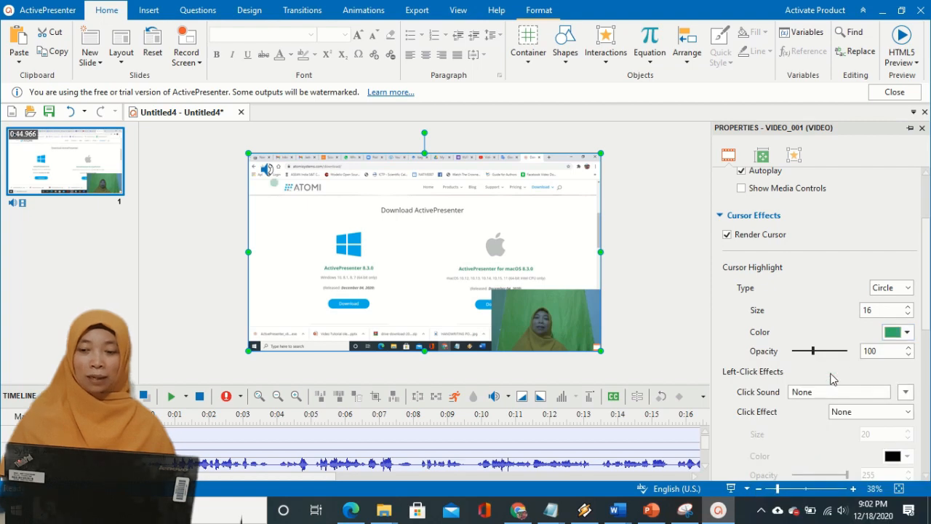
# Step: Set the cursor highlight color to the gold theme color and the left-click sound to Mouse Click 1
pyautogui.click(907, 335)
pyautogui.click(877, 369)
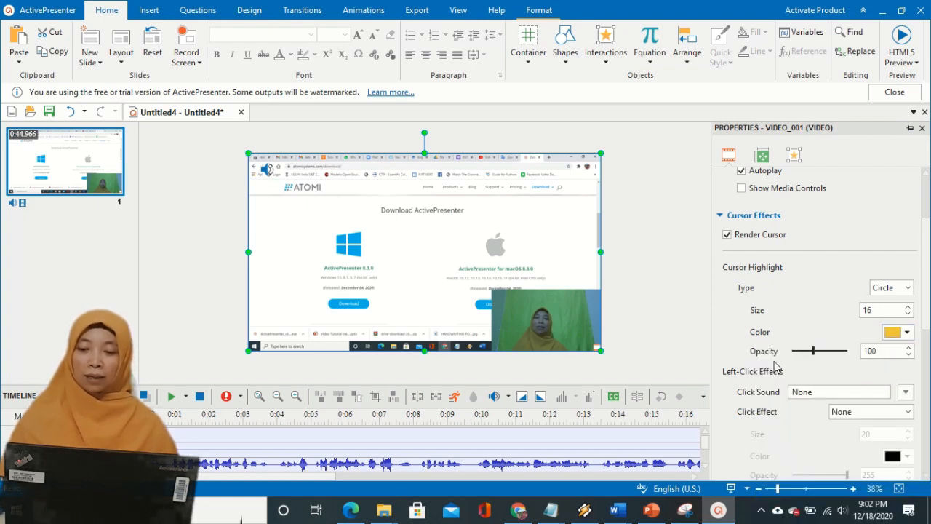
pyautogui.scroll(-2, 783, 400)
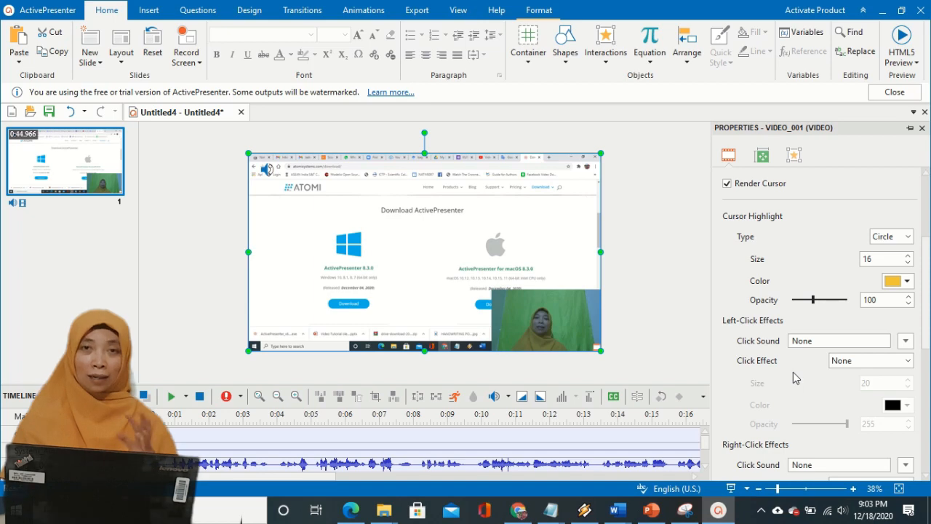
pyautogui.click(907, 341)
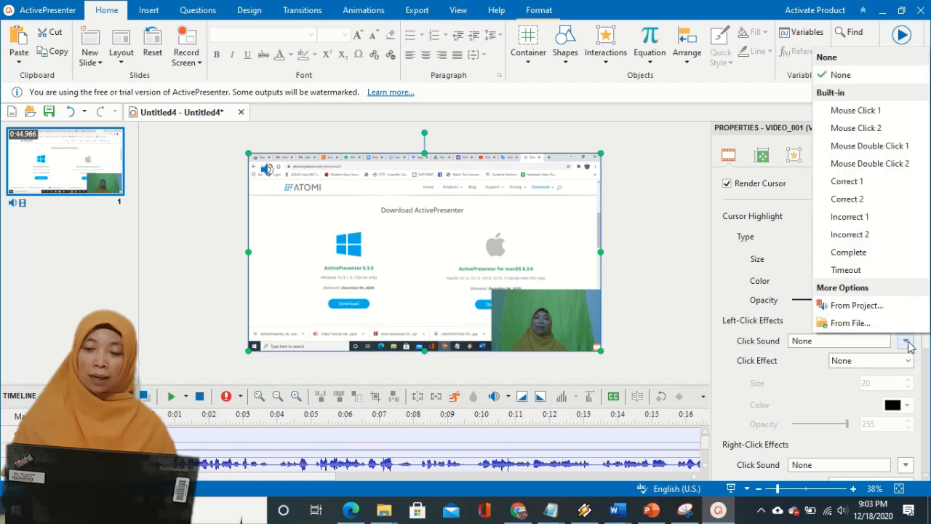
pyautogui.click(867, 115)
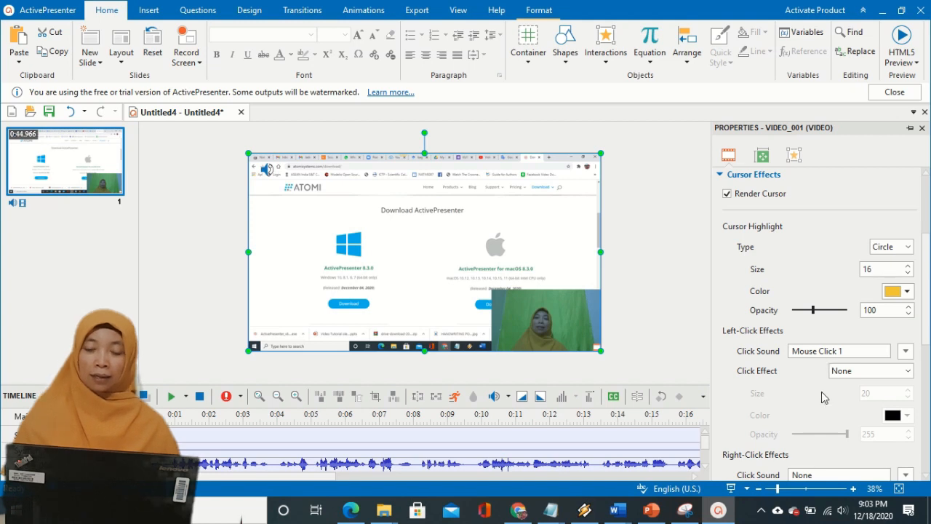
# Step: Review the remaining click effect settings and play the first seven seconds of the recording to check the cursor highlight
pyautogui.scroll(-3, 822, 397)
pyautogui.scroll(-6, 822, 397)
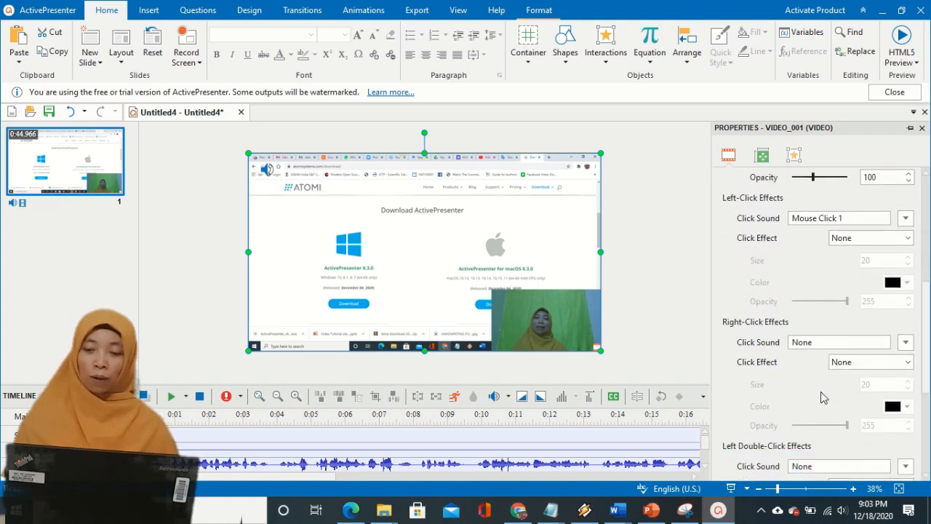
pyautogui.scroll(-2, 822, 397)
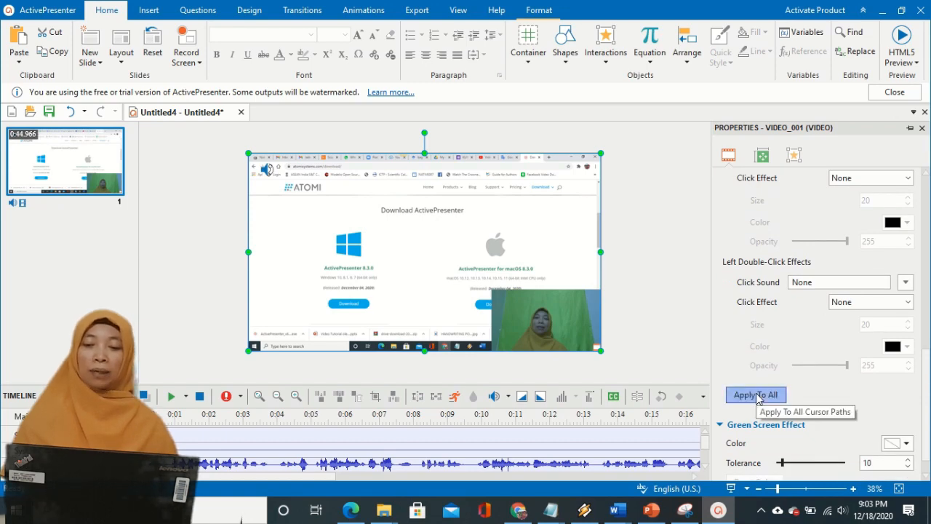
pyautogui.scroll(1, 755, 400)
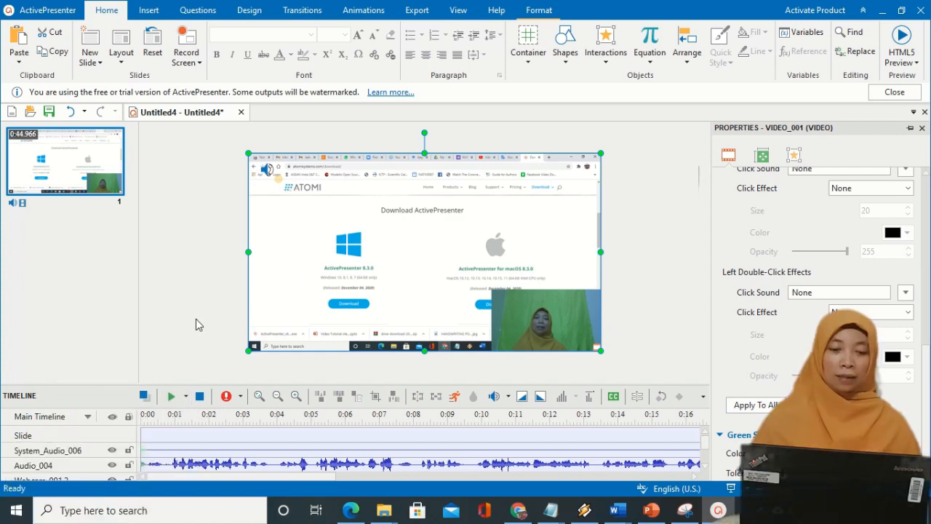
pyautogui.click(171, 397)
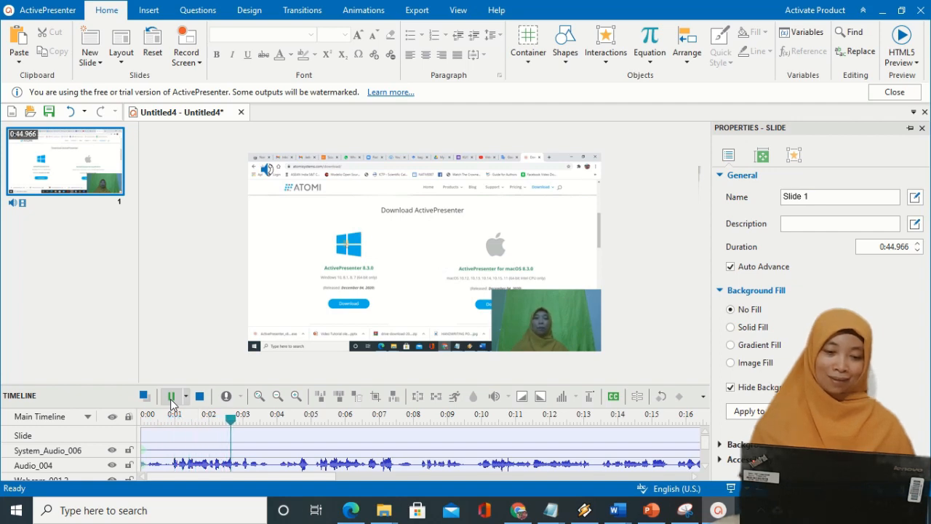
pyautogui.click(172, 399)
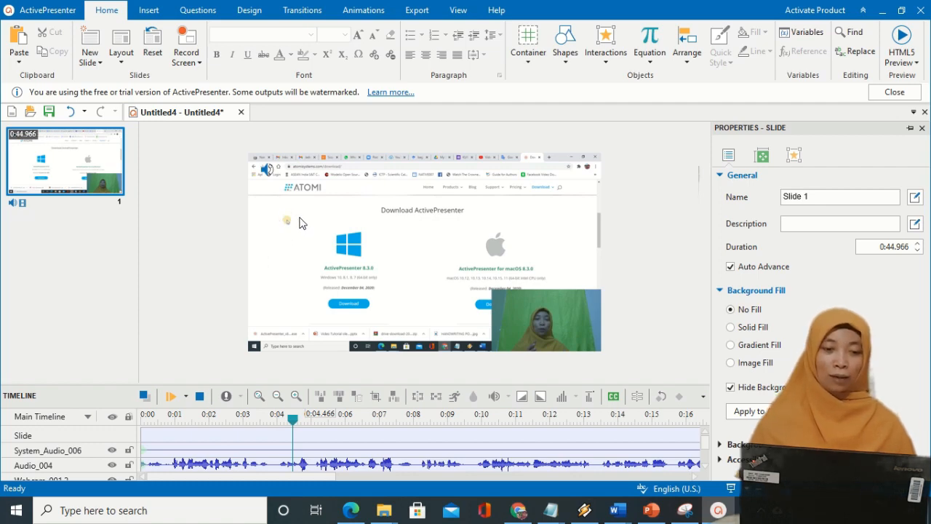
pyautogui.click(172, 396)
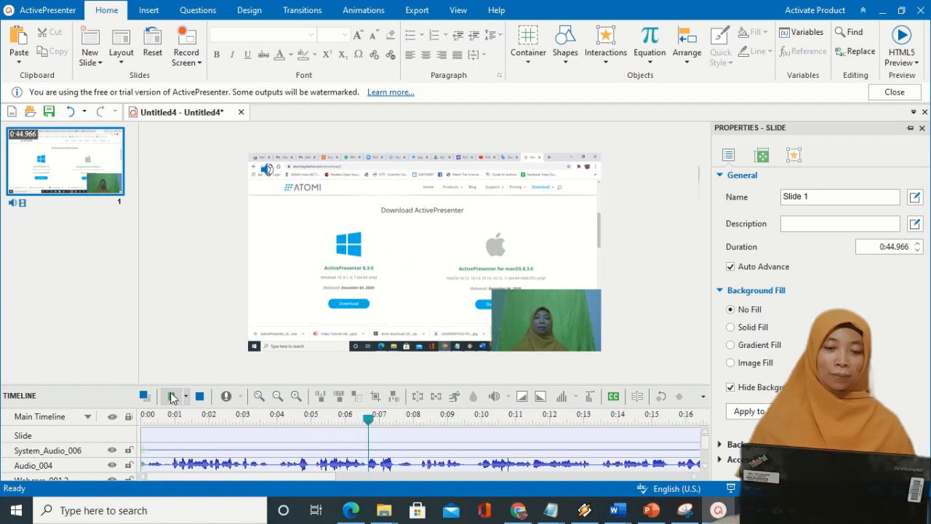
pyautogui.click(171, 396)
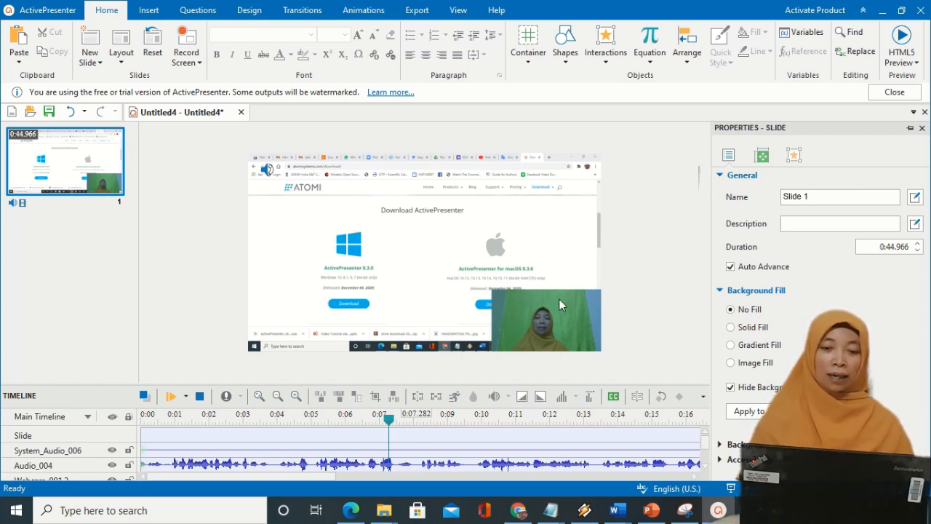
pyautogui.click(521, 314)
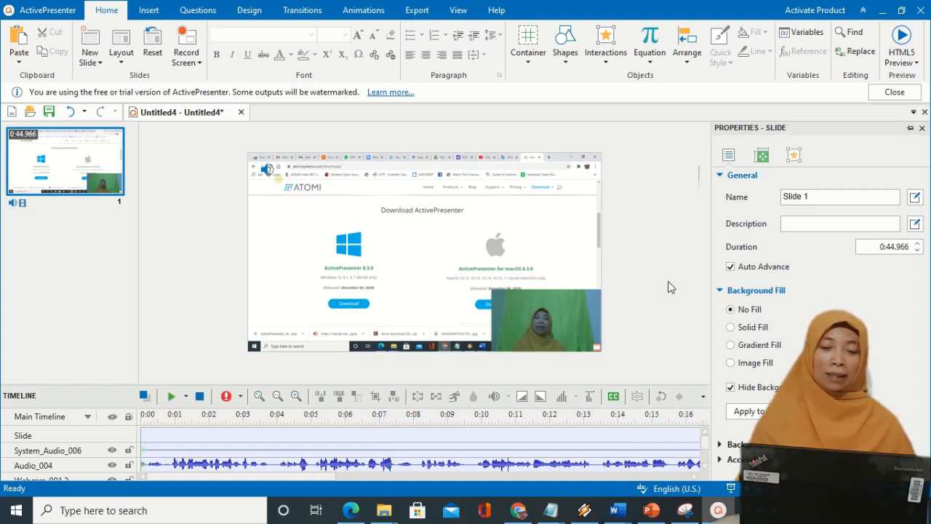
# Step: Shrink the webcam video slightly and move it to the lower-left corner of the slide
pyautogui.click(550, 316)
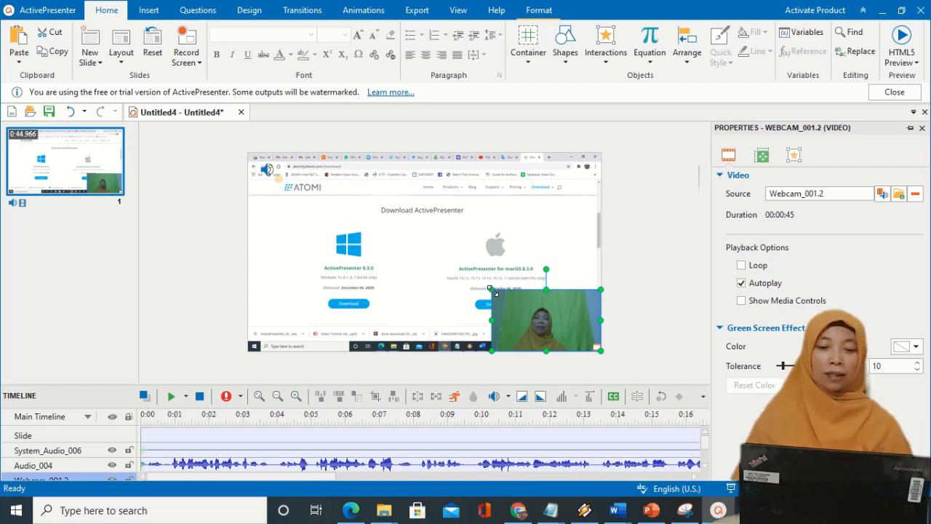
pyautogui.moveTo(496, 293)
pyautogui.mouseDown()
pyautogui.moveTo(531, 315)
pyautogui.moveTo(488, 288)
pyautogui.mouseUp()
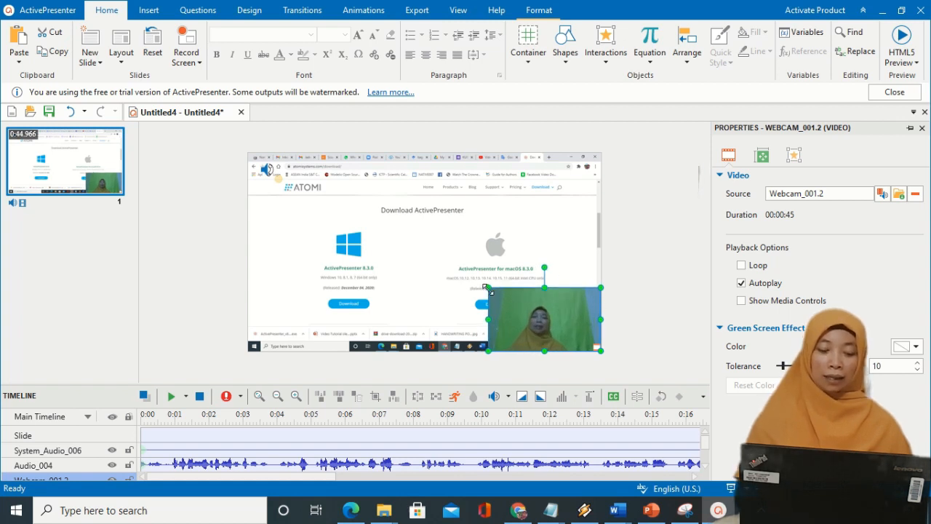
pyautogui.moveTo(489, 290); pyautogui.dragTo(500, 324)
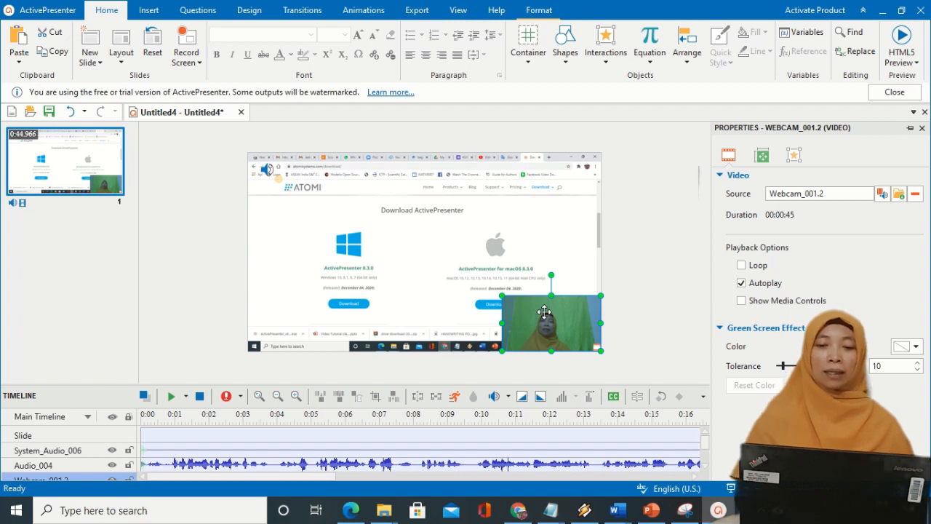
pyautogui.moveTo(545, 311); pyautogui.dragTo(291, 303)
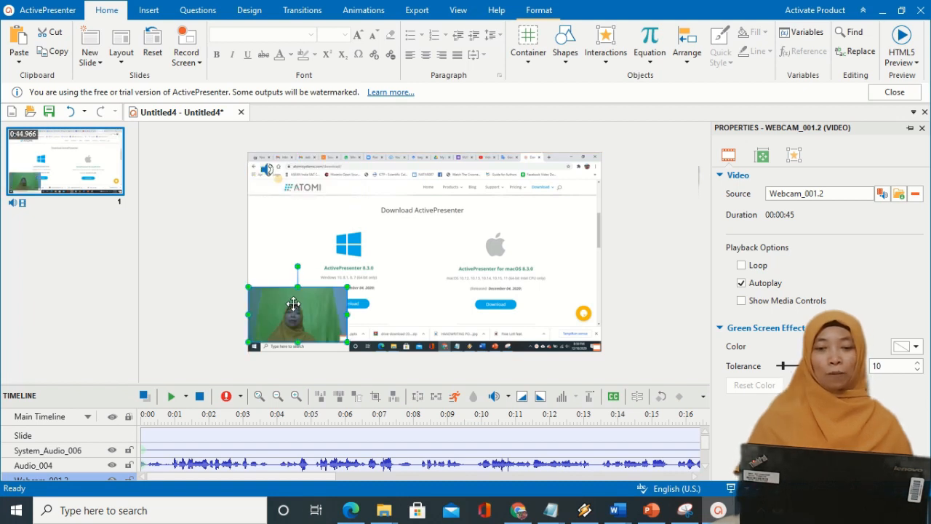
pyautogui.click(653, 278)
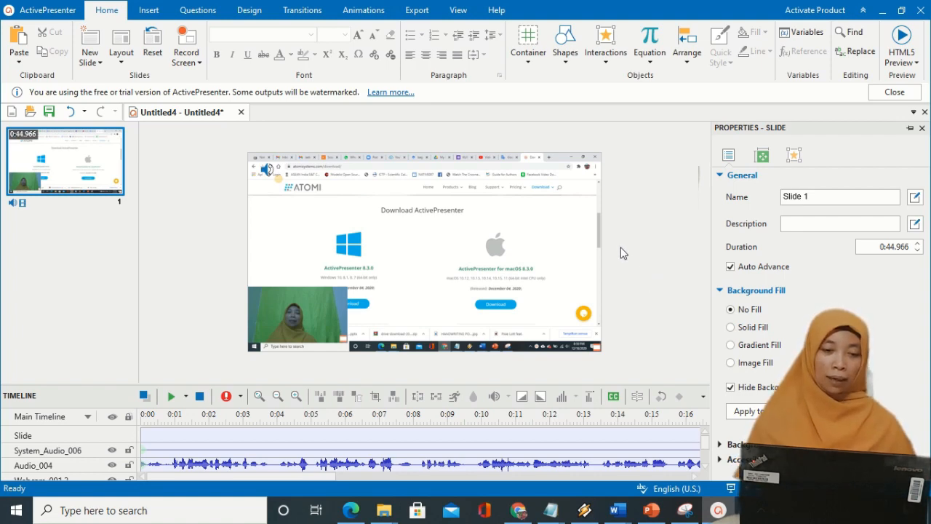
# Step: Play the recording to about 0:02 and insert a Zoom-n-Pan at that point on the timeline
pyautogui.click(170, 397)
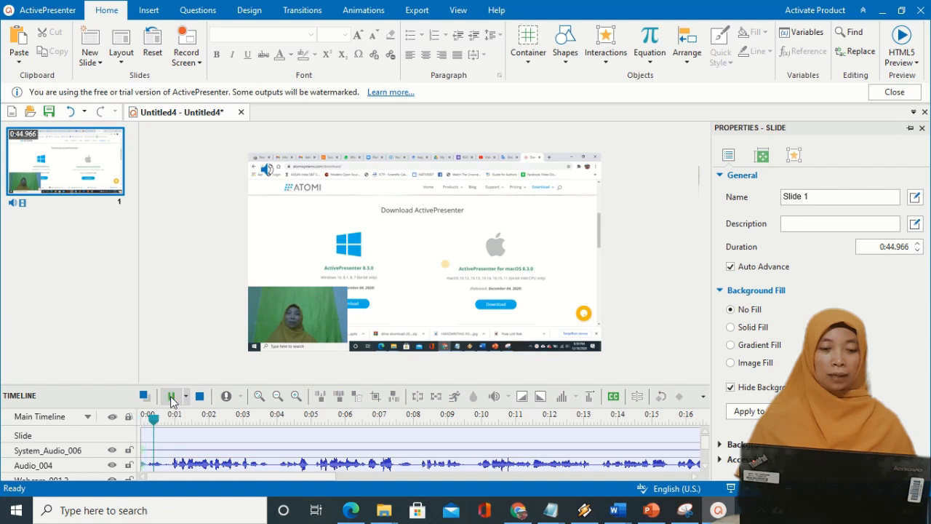
pyautogui.click(171, 397)
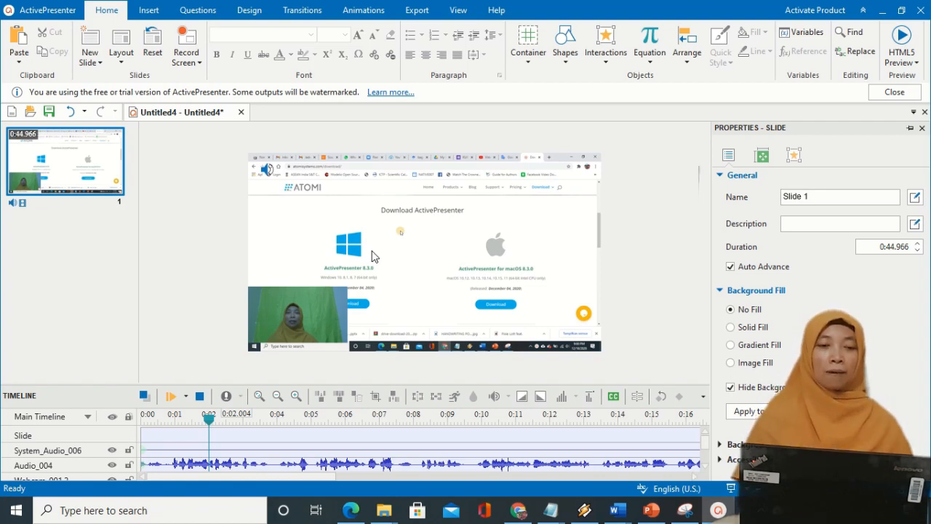
pyautogui.click(151, 13)
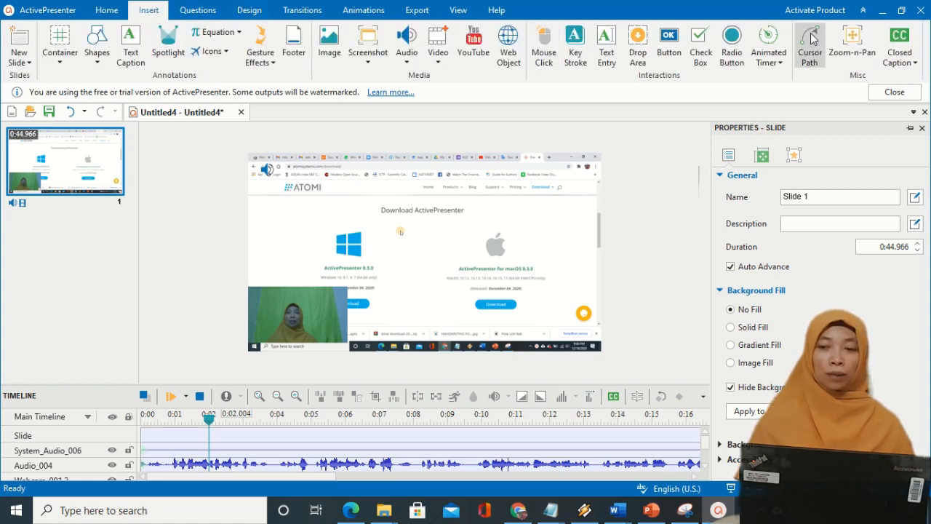
pyautogui.click(855, 38)
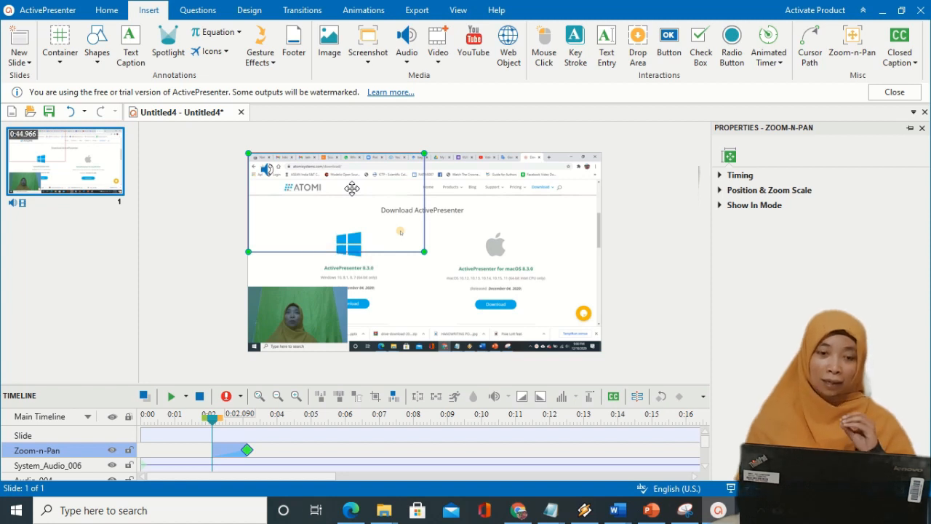
pyautogui.moveTo(351, 188); pyautogui.dragTo(353, 187)
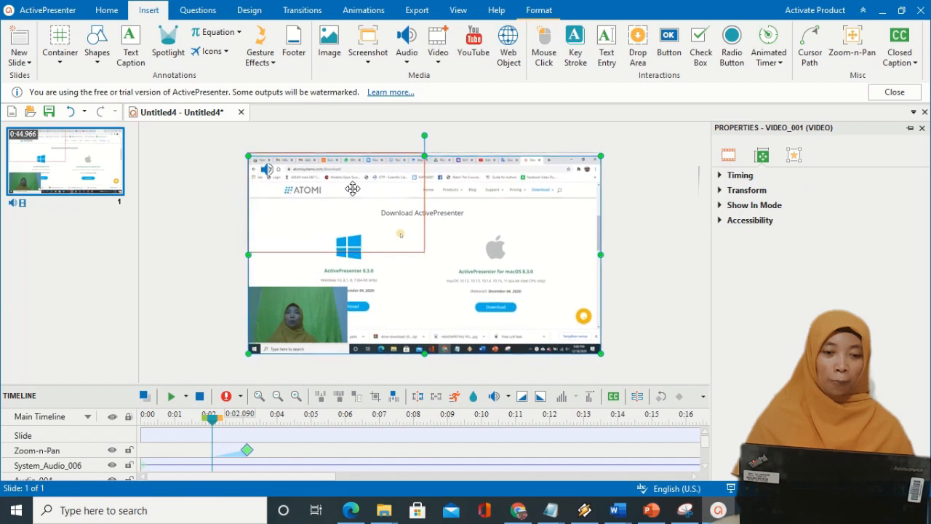
pyautogui.click(650, 197)
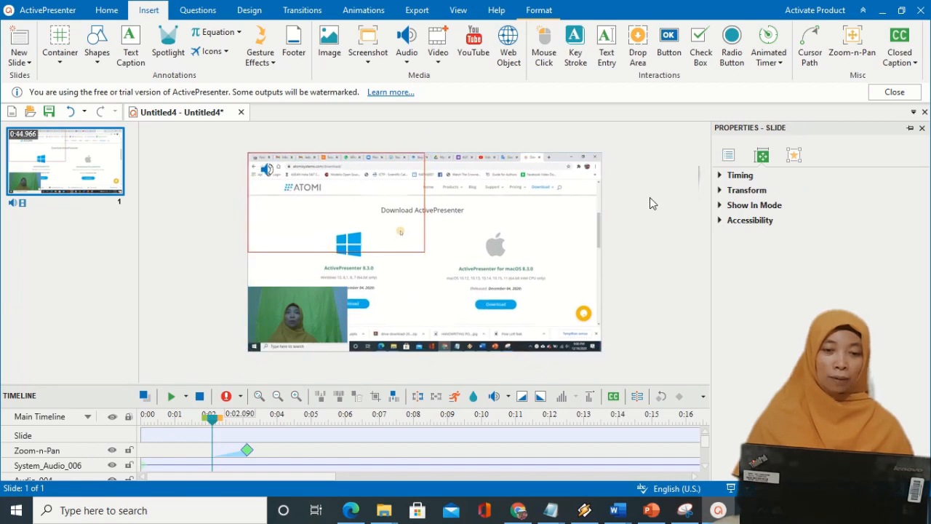
# Step: Move the Zoom-n-Pan frame slightly down and to the right so it surrounds the ATOMI logo and Windows download icon
pyautogui.click(386, 155)
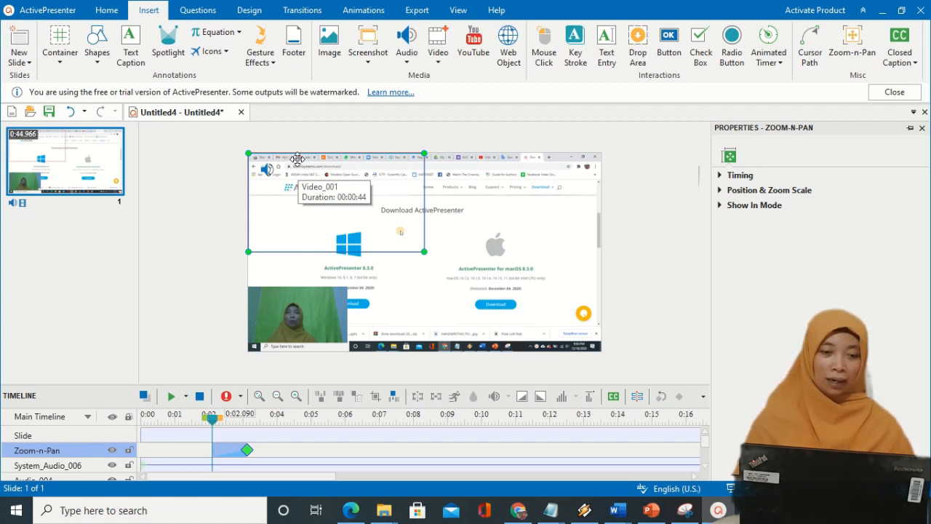
pyautogui.click(297, 159)
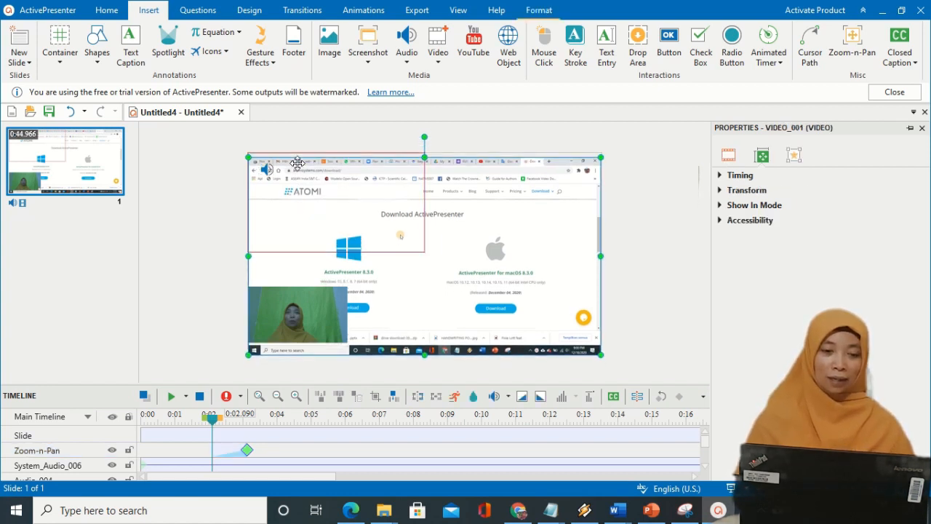
pyautogui.click(454, 131)
pyautogui.click(426, 180)
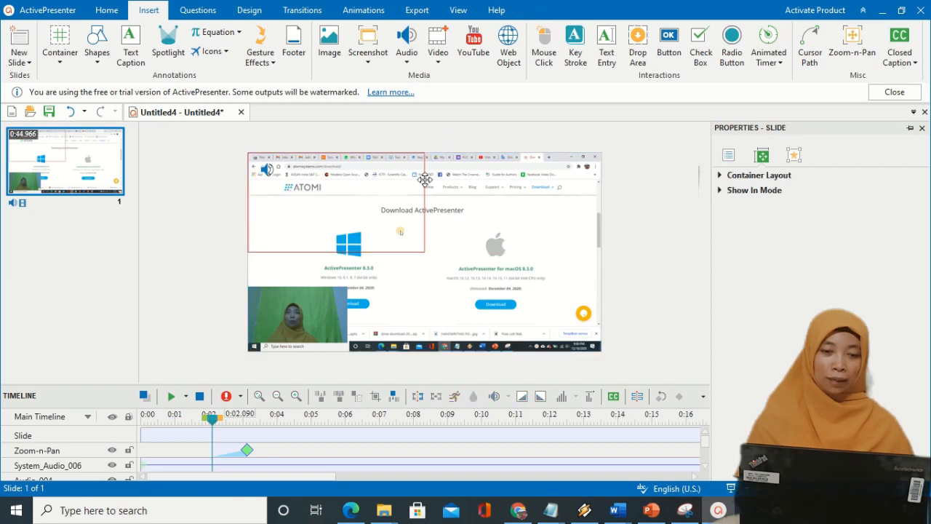
pyautogui.moveTo(426, 180); pyautogui.dragTo(445, 206)
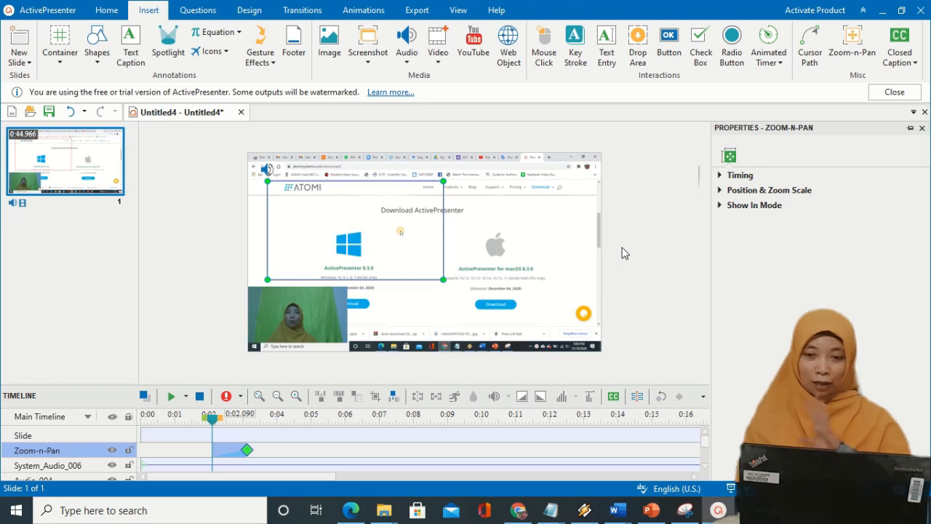
# Step: Play the recording to about 0:09, insert a second Zoom-n-Pan there and enlarge its frame to cover the whole slide
pyautogui.click(173, 398)
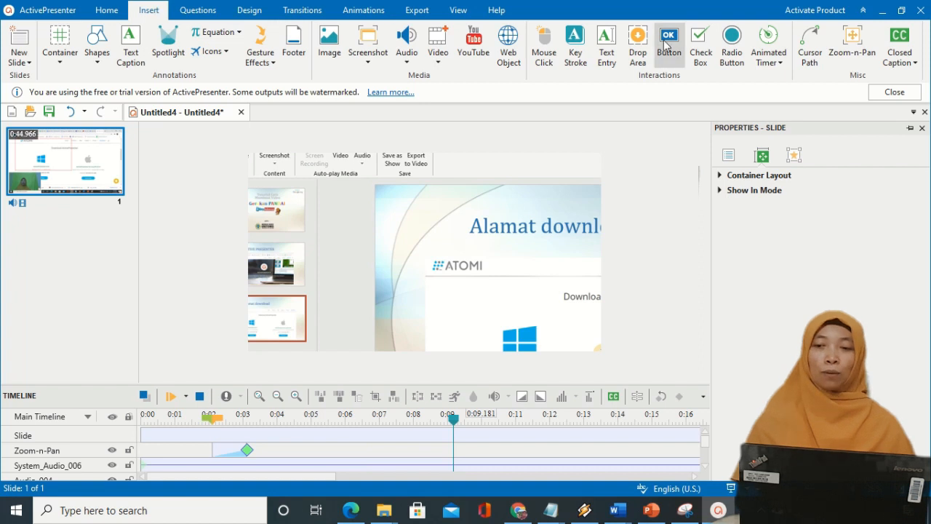
pyautogui.click(851, 40)
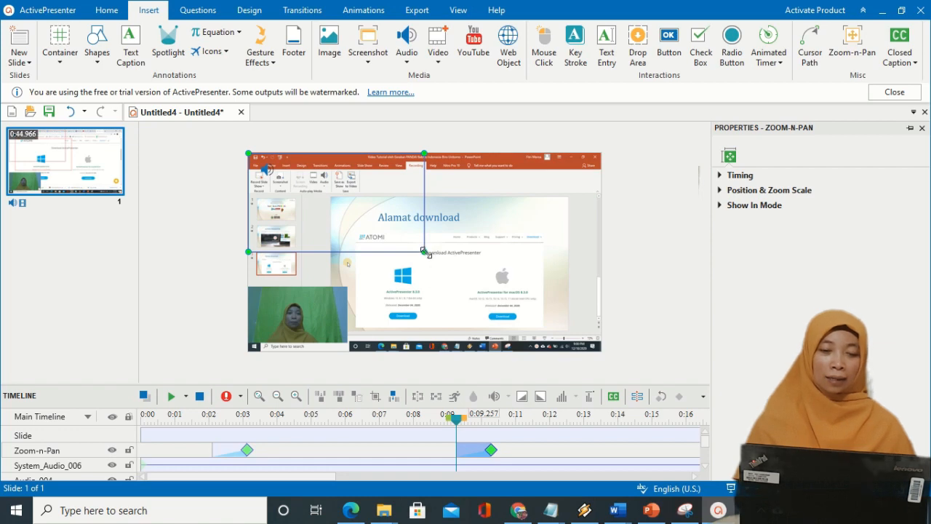
pyautogui.moveTo(426, 252); pyautogui.dragTo(608, 352)
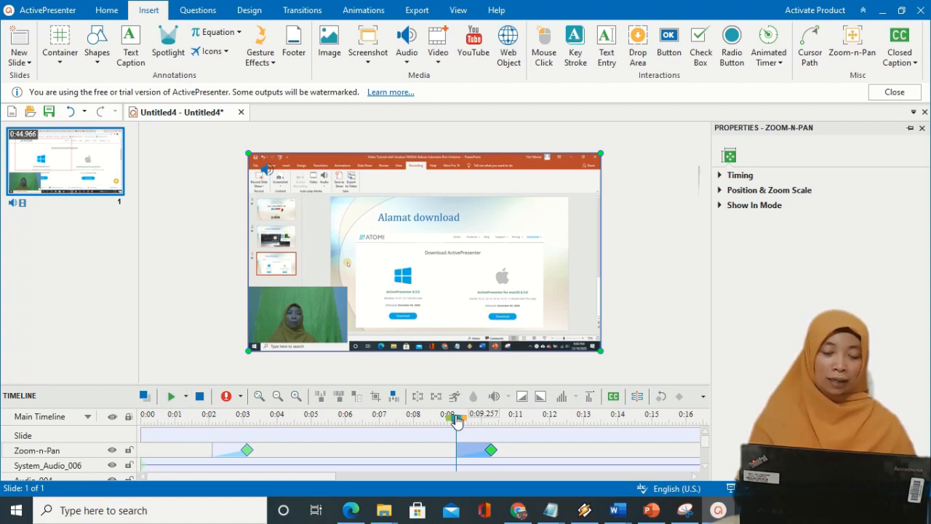
# Step: Return the playhead to about 0:02 and play the recording to about 0:11 to check both Zoom-n-Pan effects
pyautogui.moveTo(456, 421); pyautogui.dragTo(216, 438)
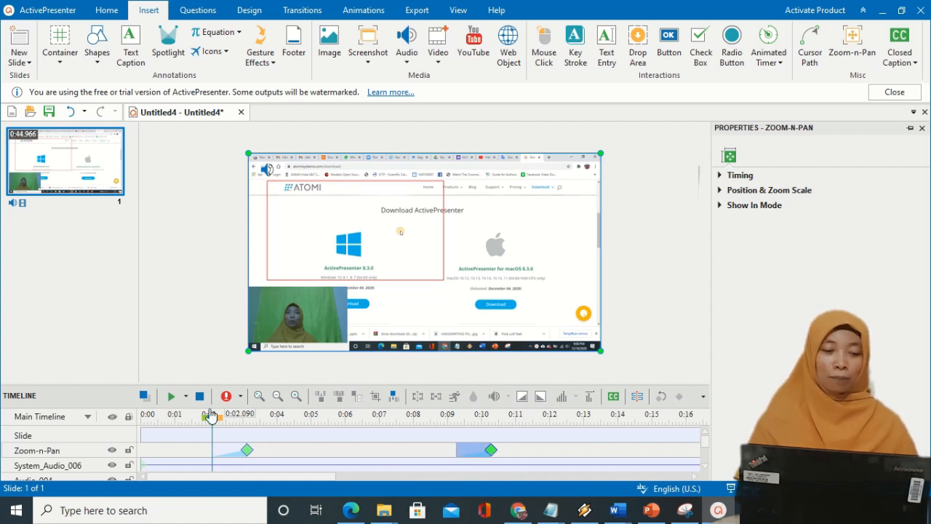
pyautogui.click(171, 397)
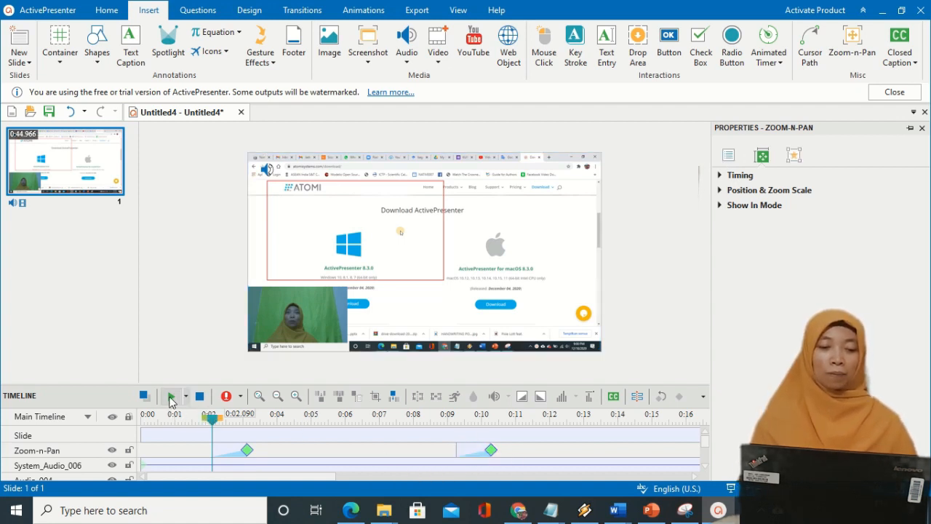
pyautogui.click(171, 397)
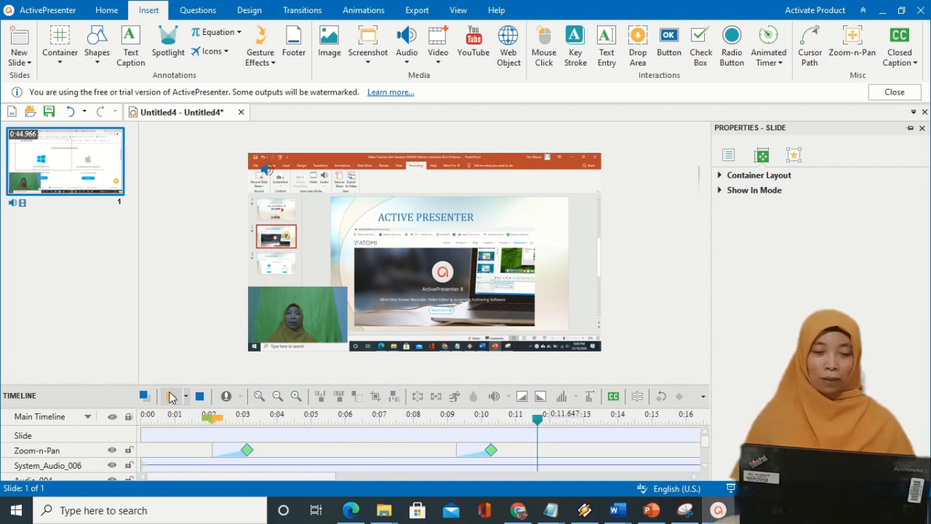
pyautogui.click(173, 397)
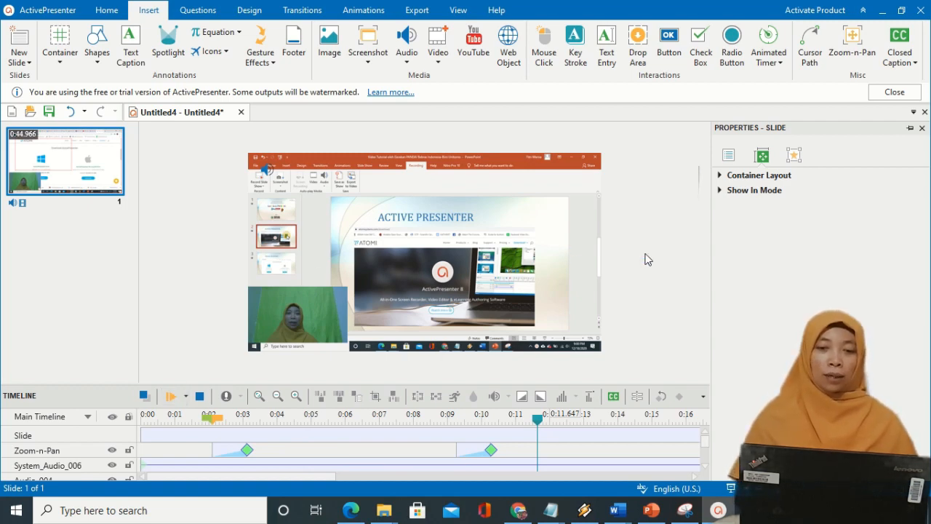